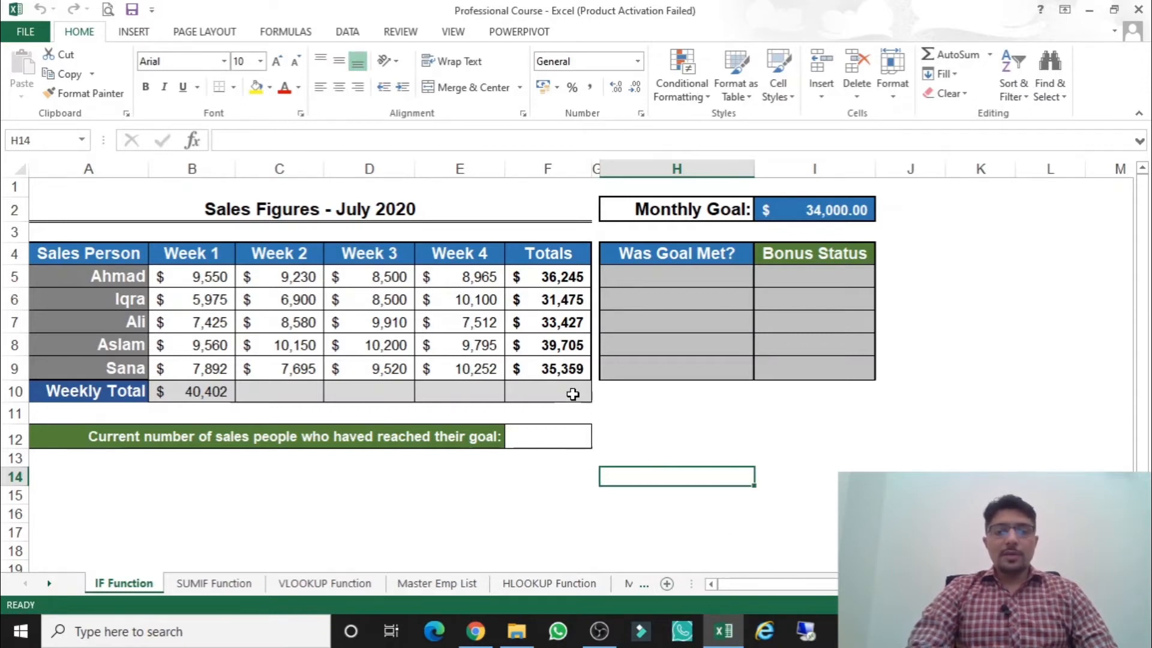
Examine the Was Goal Met? cells H5:H9 and the salespeople's totals in F6:F9 against the monthly goal
click(691, 275)
drag(655, 257, 686, 368)
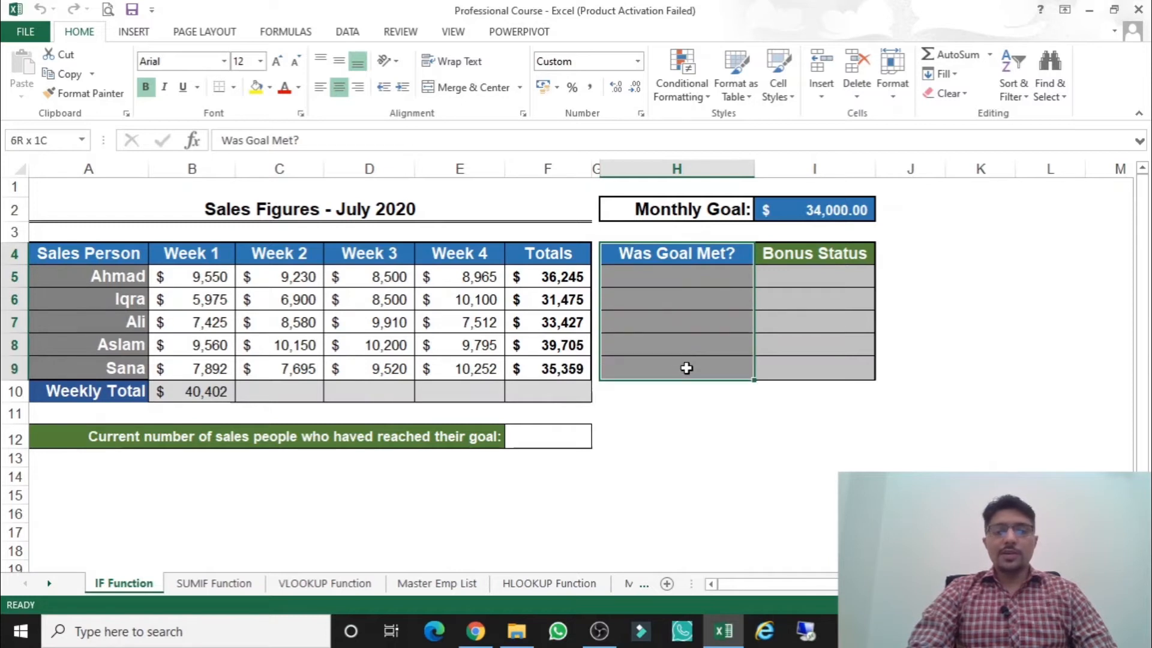
click(678, 274)
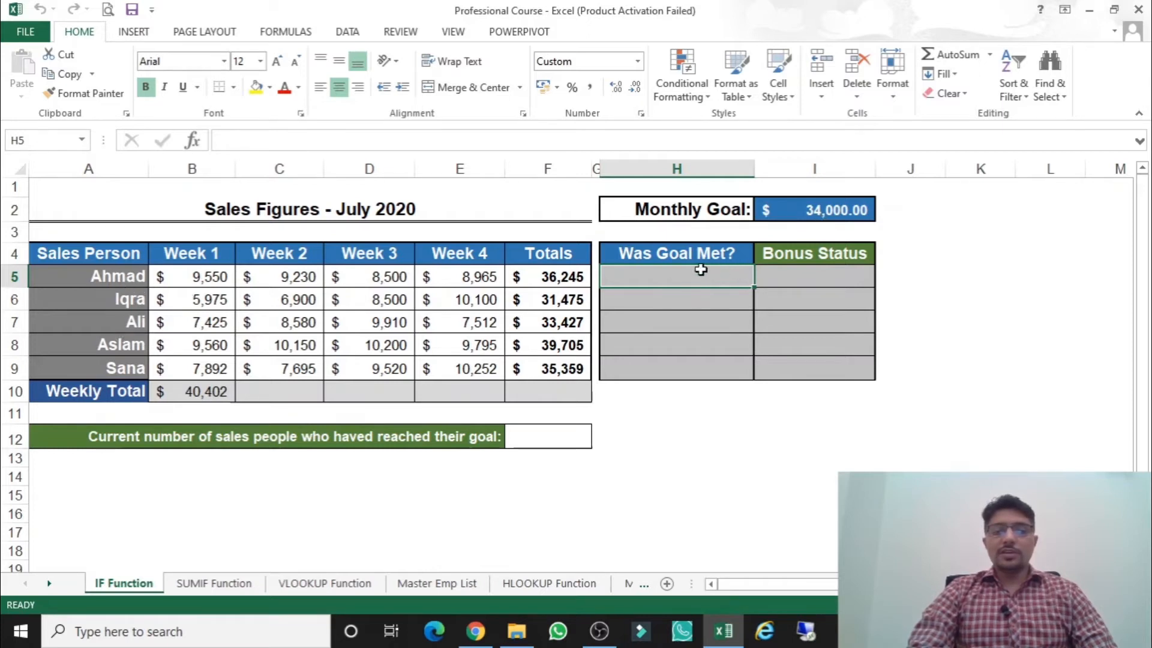
click(701, 302)
click(700, 330)
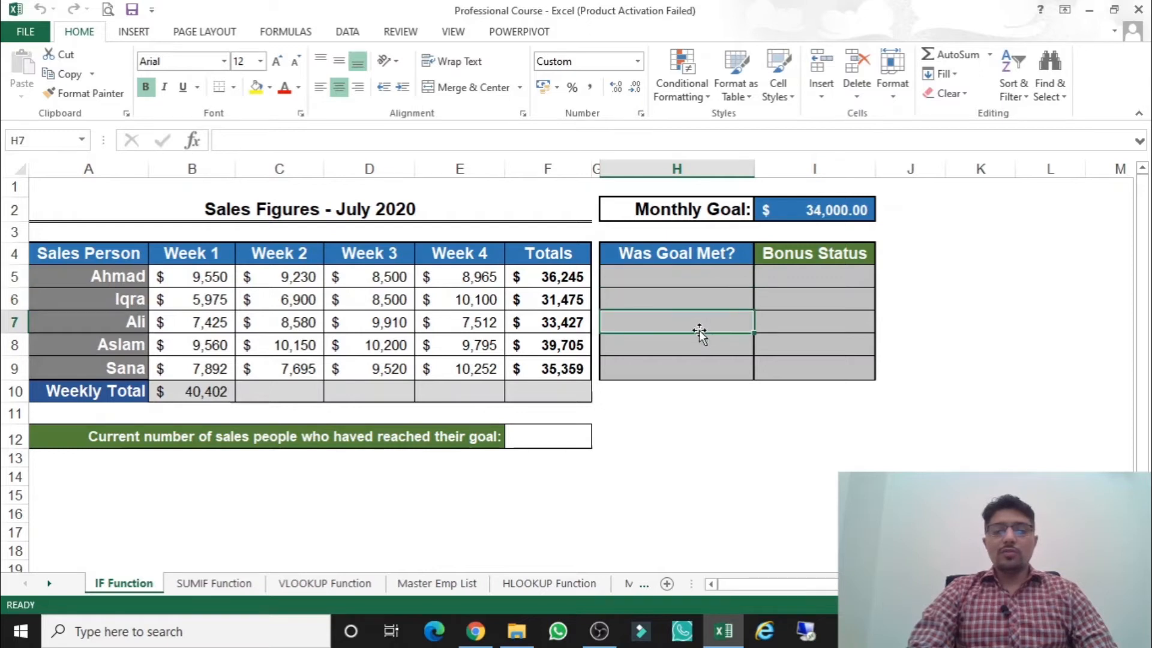
click(699, 342)
click(699, 368)
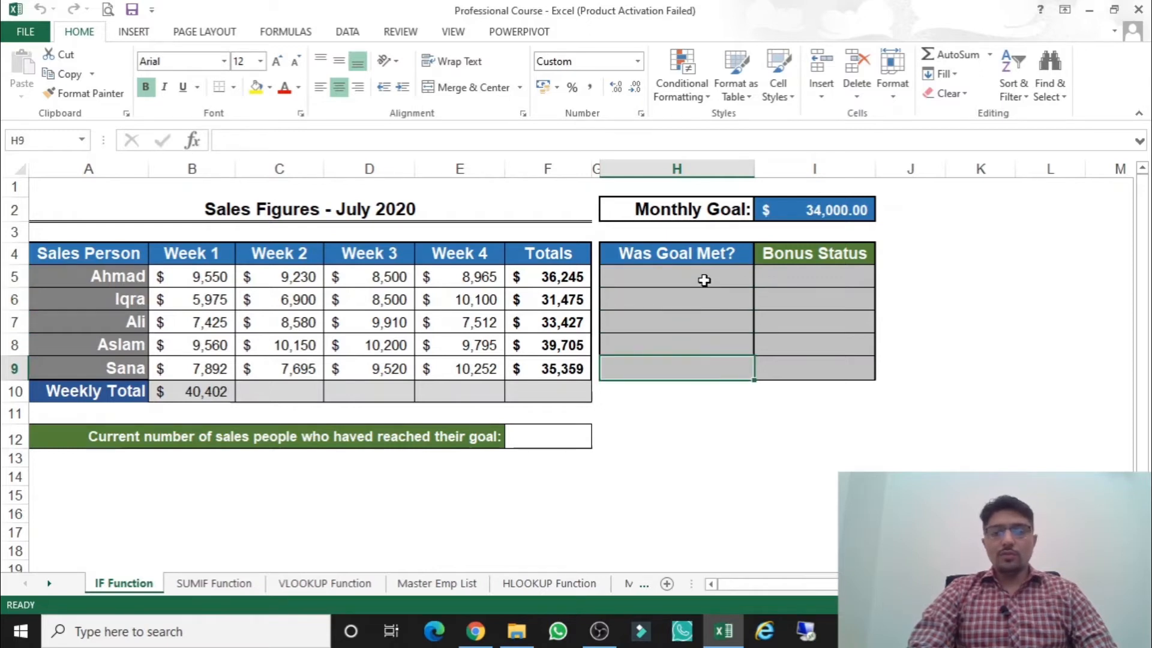
click(704, 280)
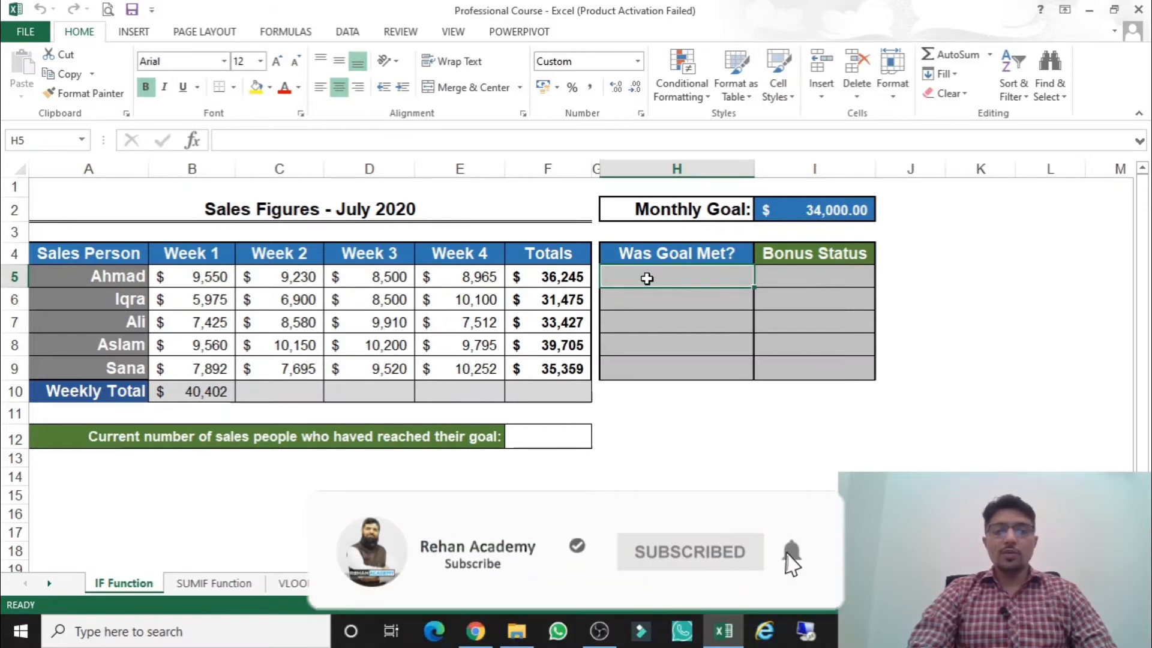
click(577, 297)
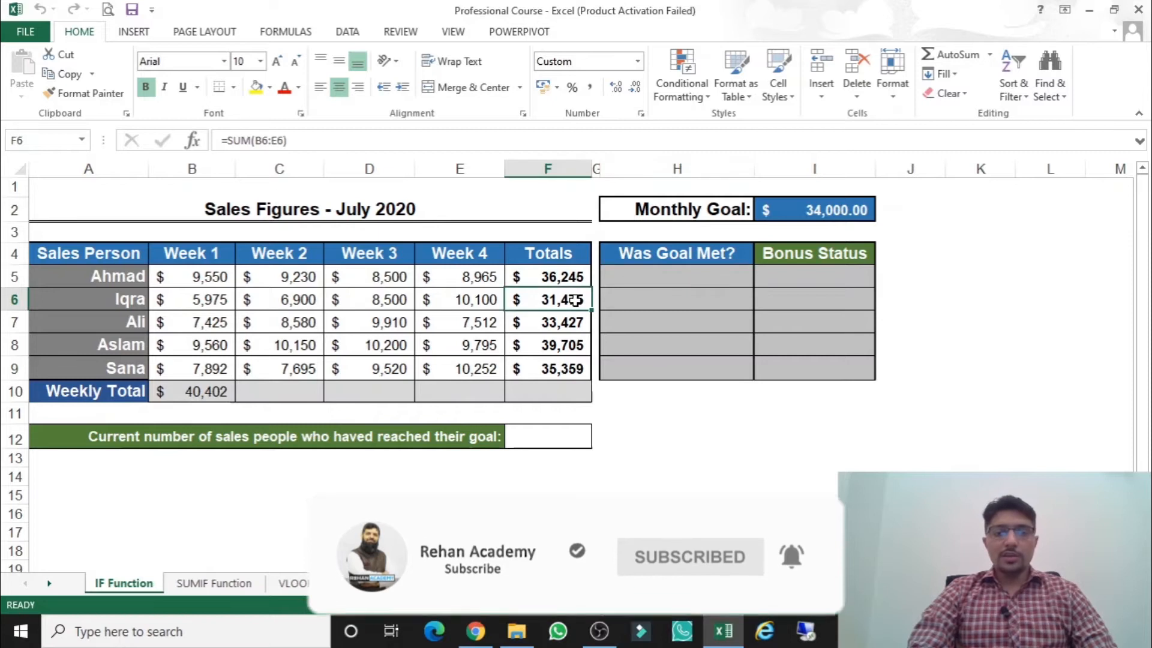
click(566, 326)
click(567, 351)
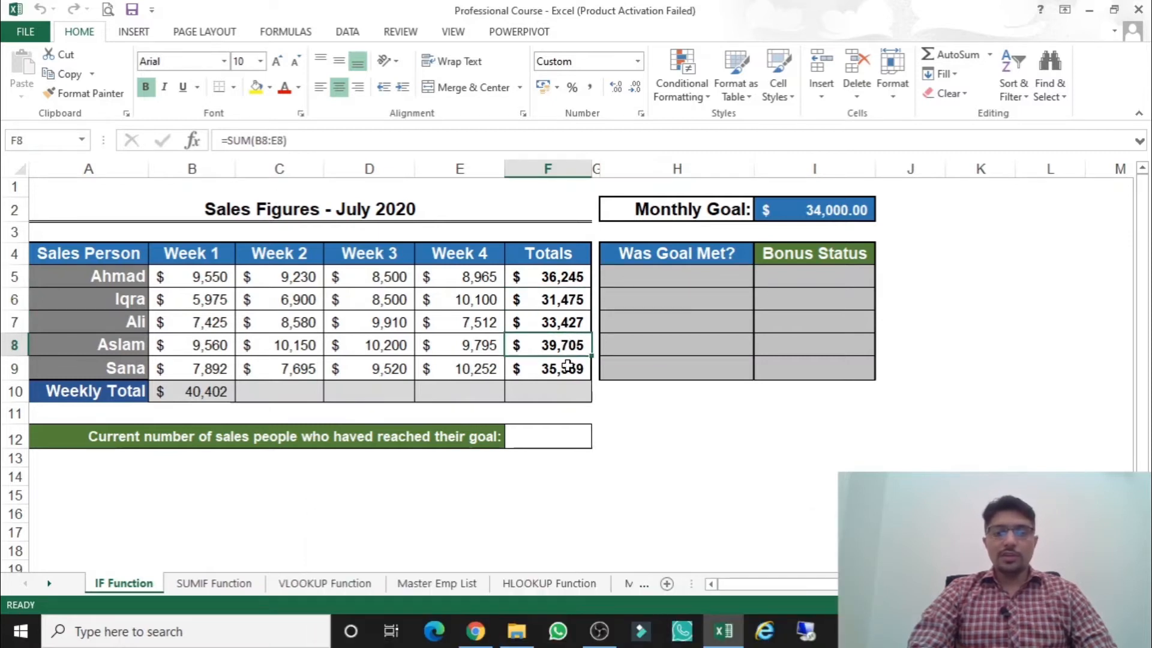
click(568, 370)
drag(675, 277, 671, 366)
click(674, 278)
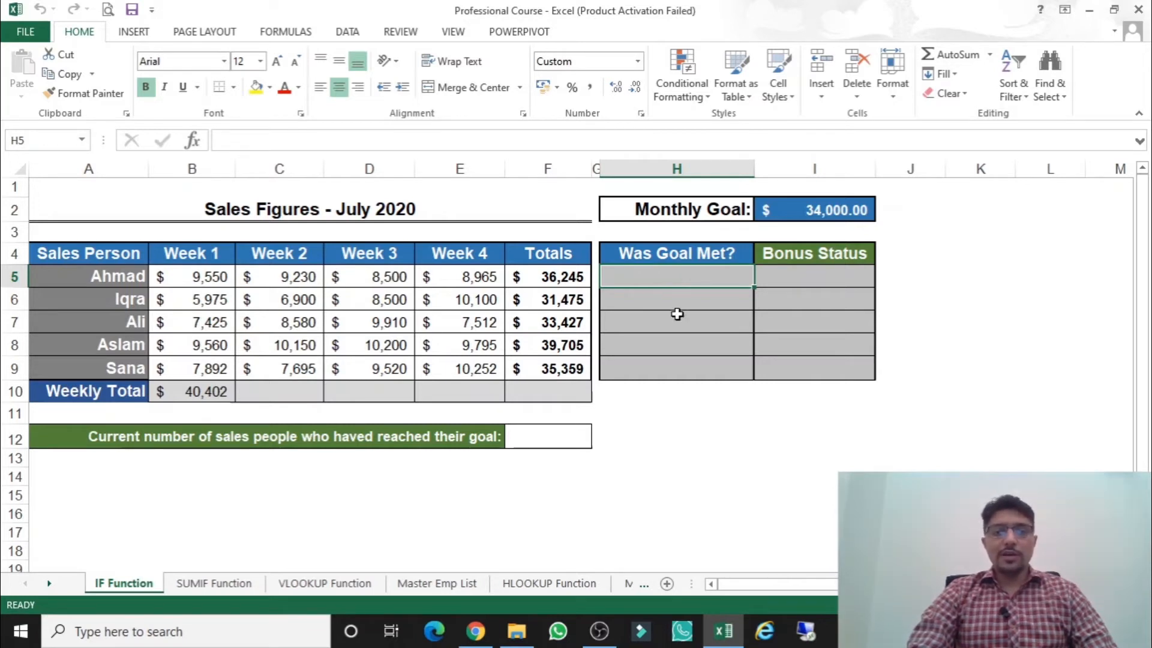
click(657, 299)
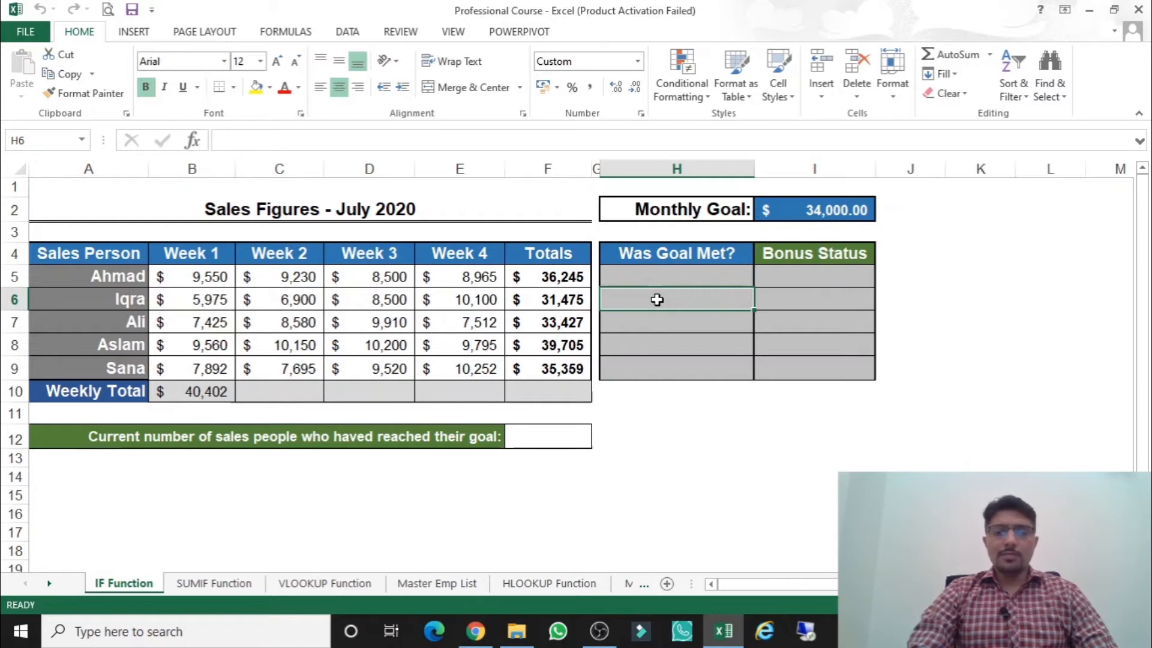
click(663, 322)
click(667, 300)
drag(671, 265, 670, 368)
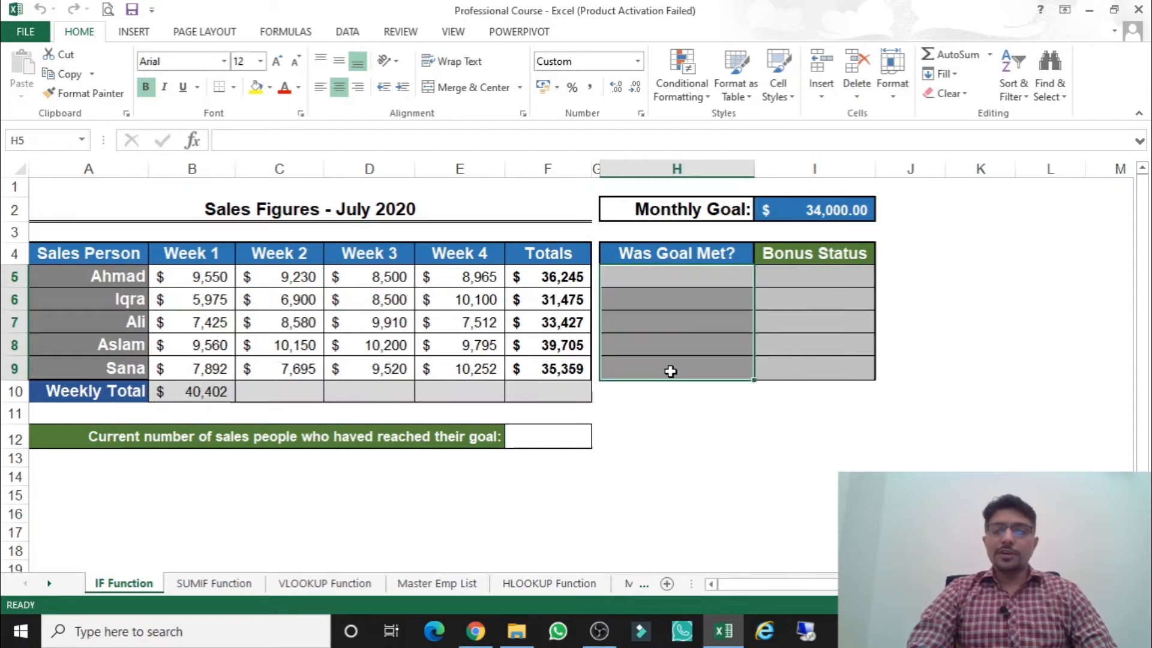
Insert the logical IF function in cell H5 and move its arguments dialog clear of the first totals and the monthly goal
click(669, 281)
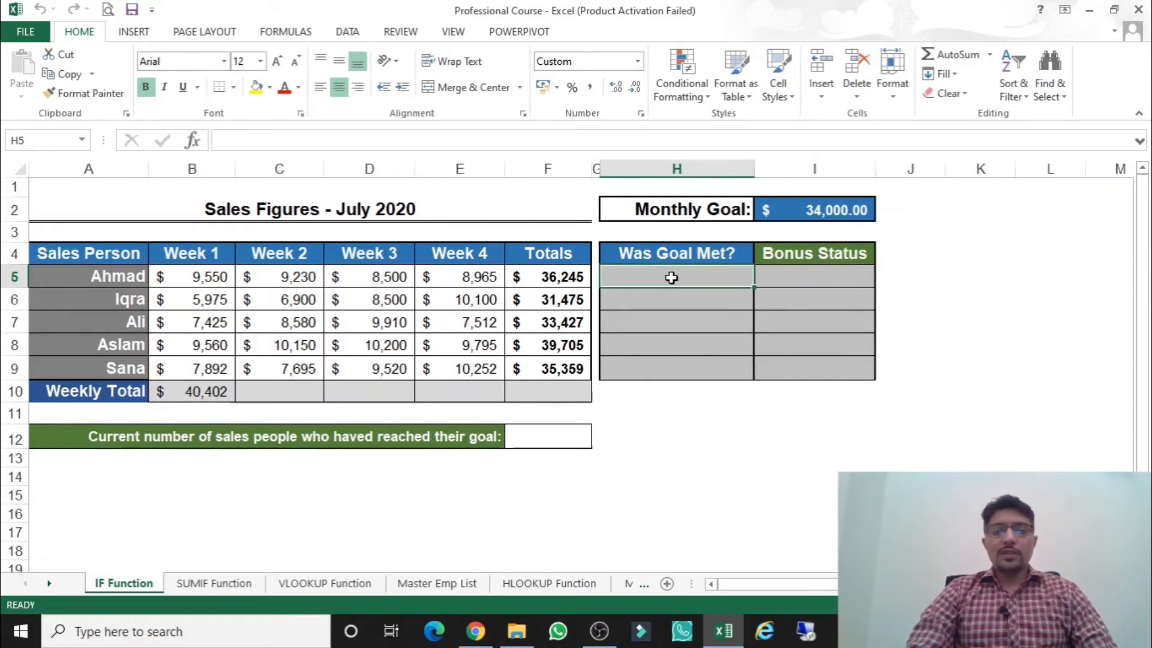
click(287, 33)
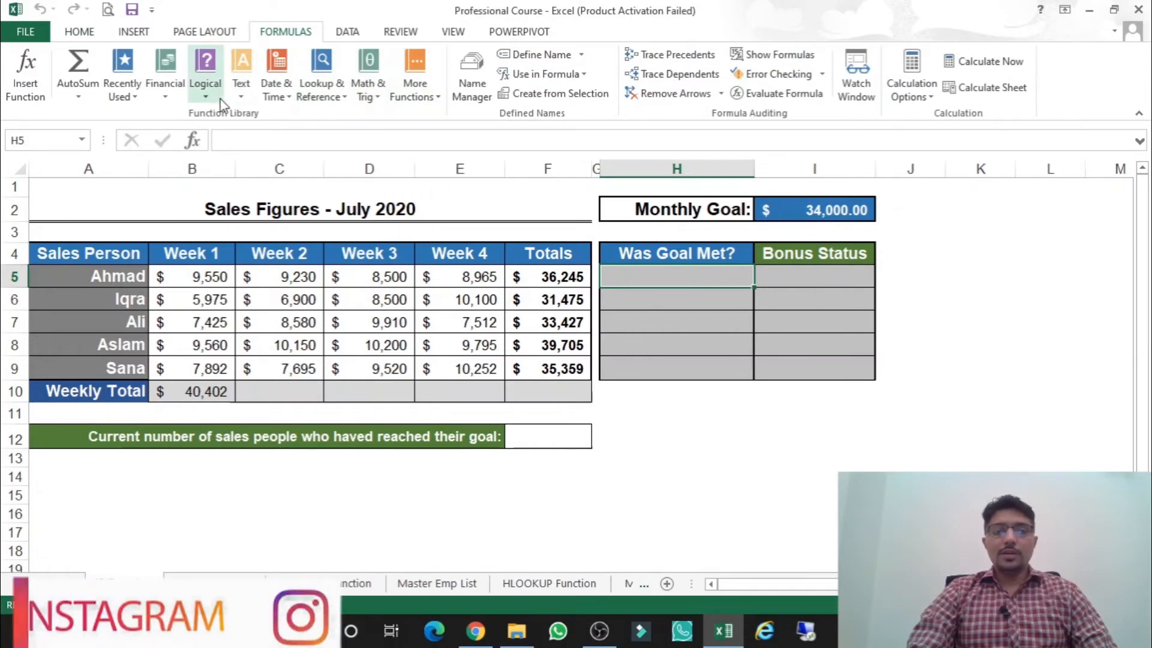
click(205, 78)
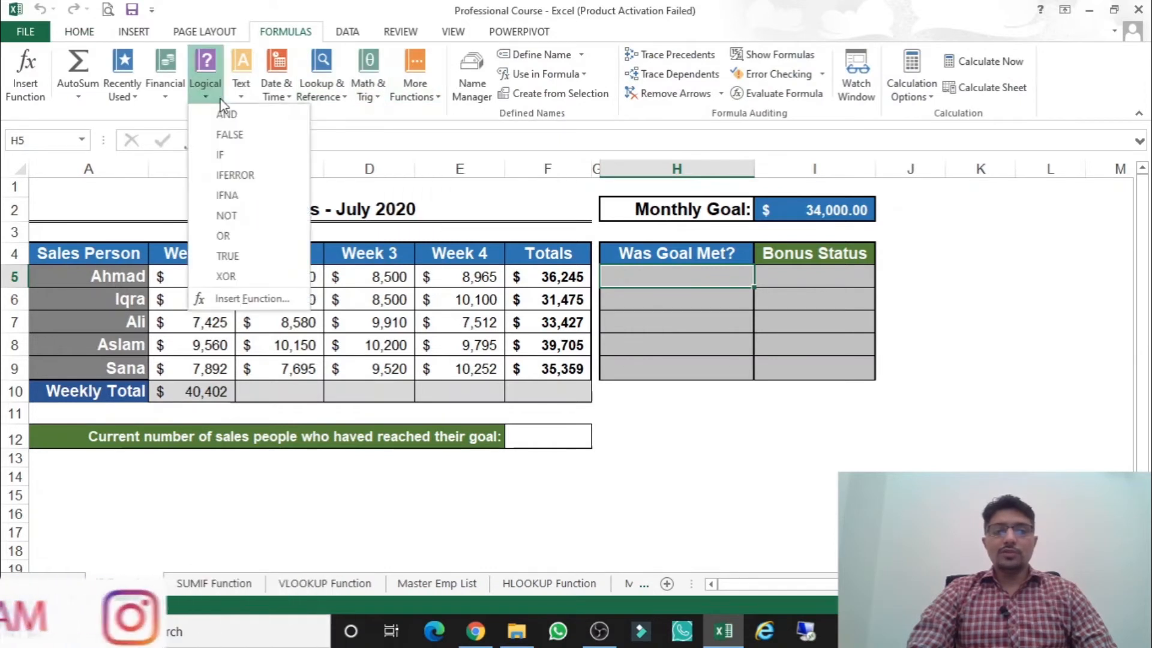
mouse_move(236, 161)
click(236, 160)
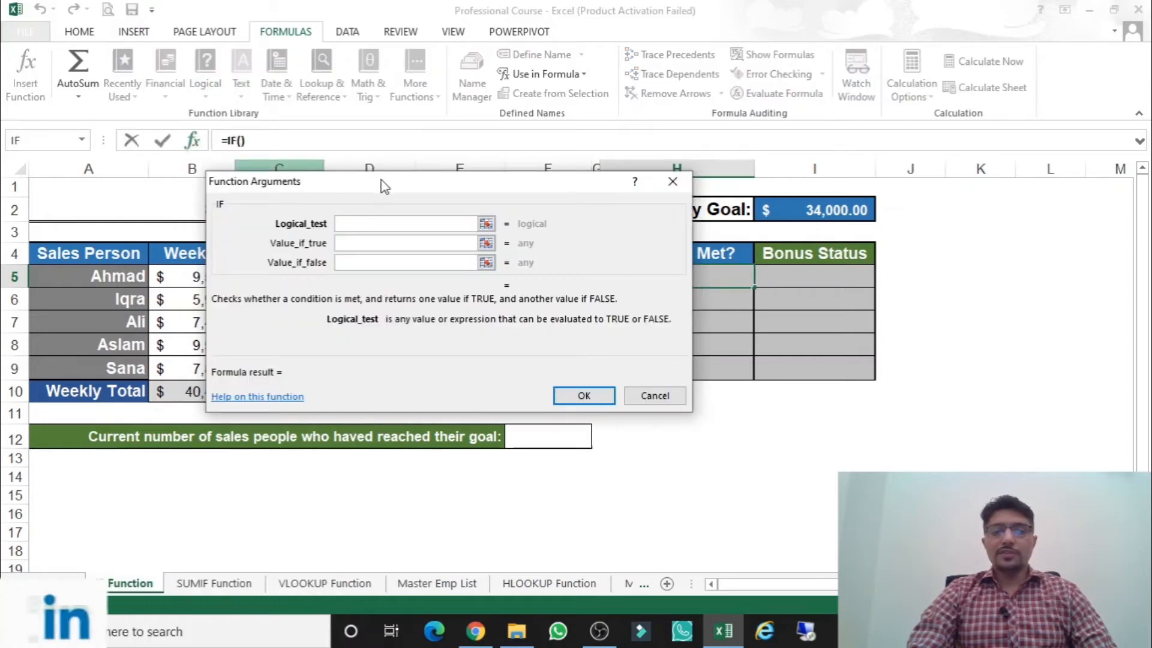
drag(399, 183, 276, 232)
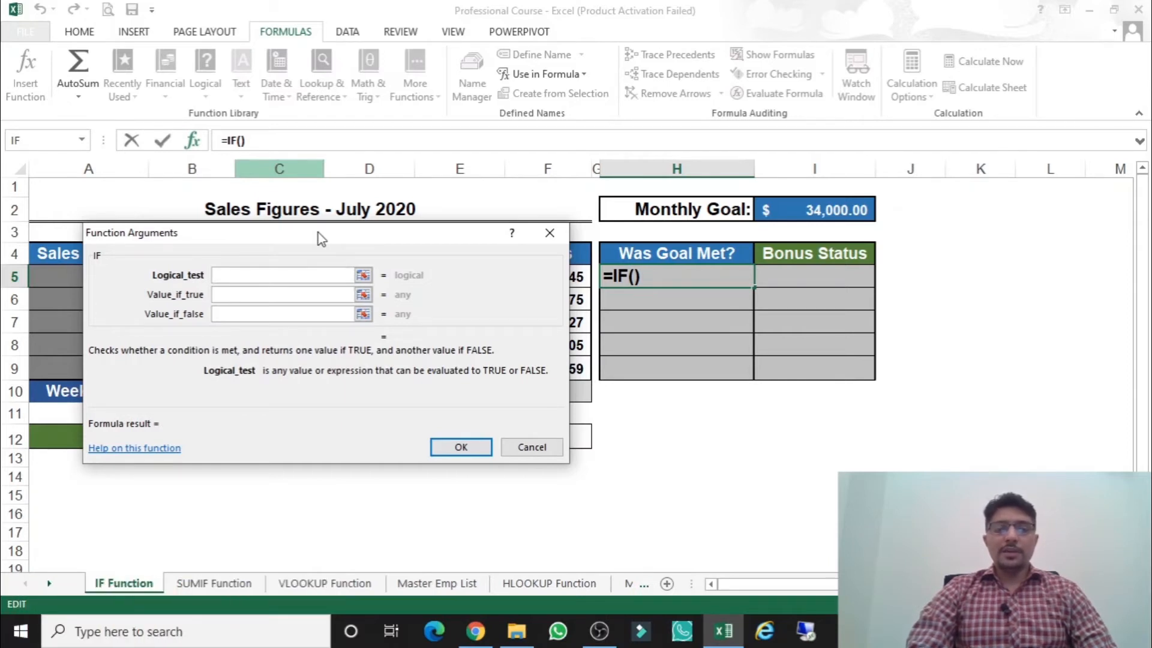
drag(319, 233, 295, 325)
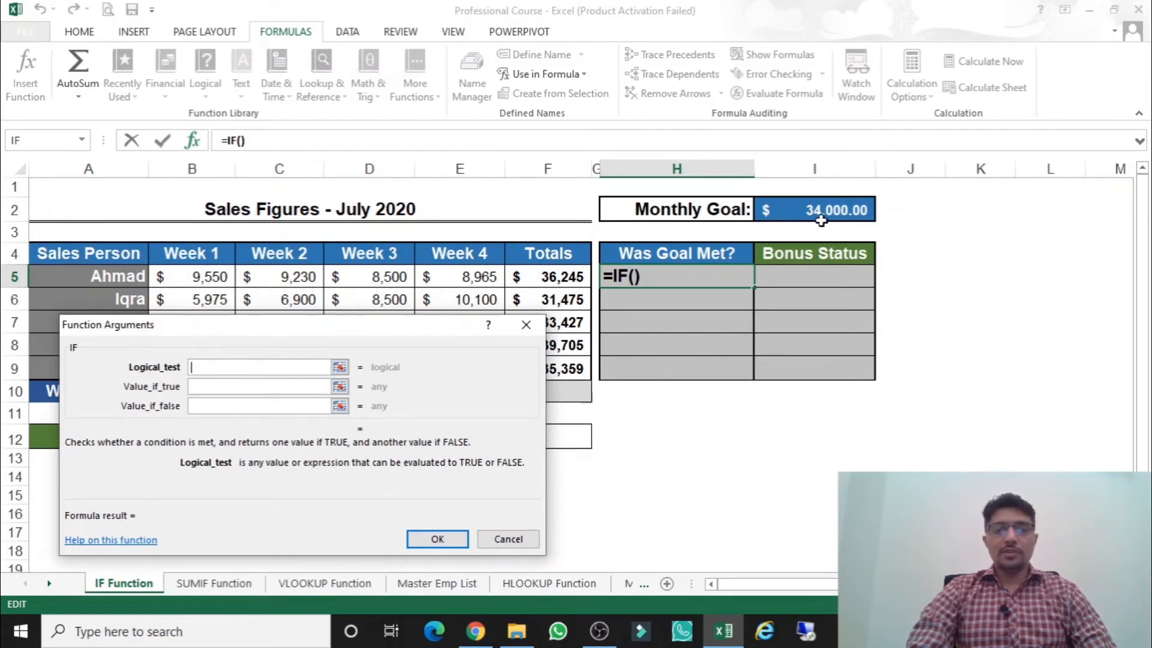
Set the IF function's logical test to F5>=I2, comparing the first salesperson's total with the monthly goal
click(550, 276)
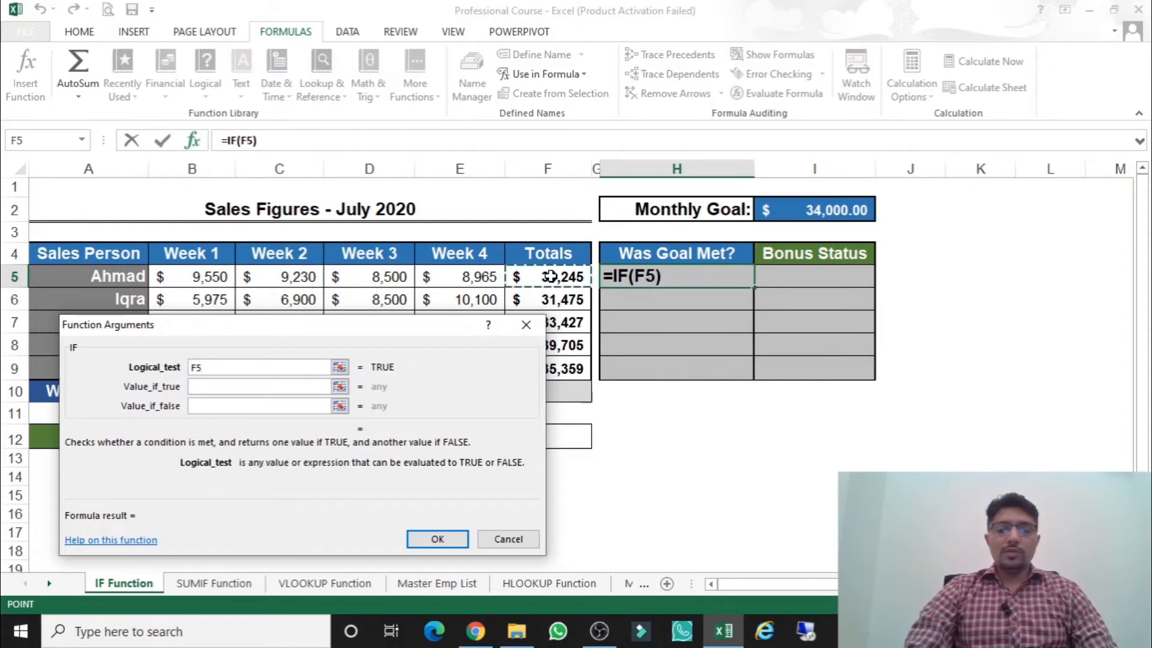
text(>=)
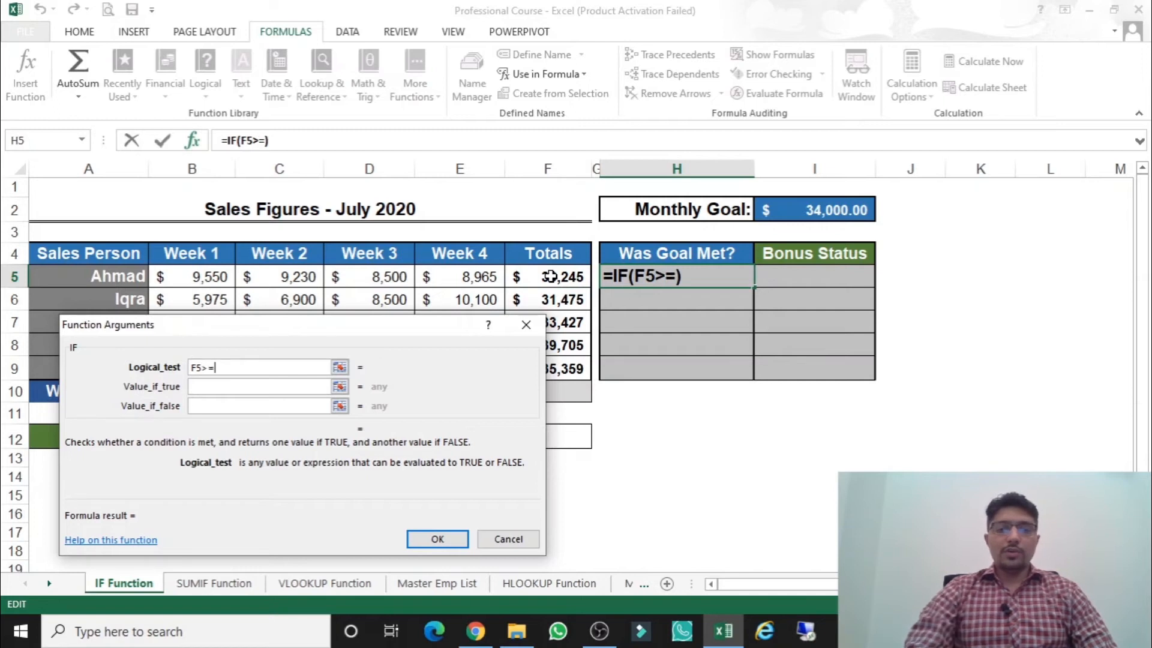
click(839, 210)
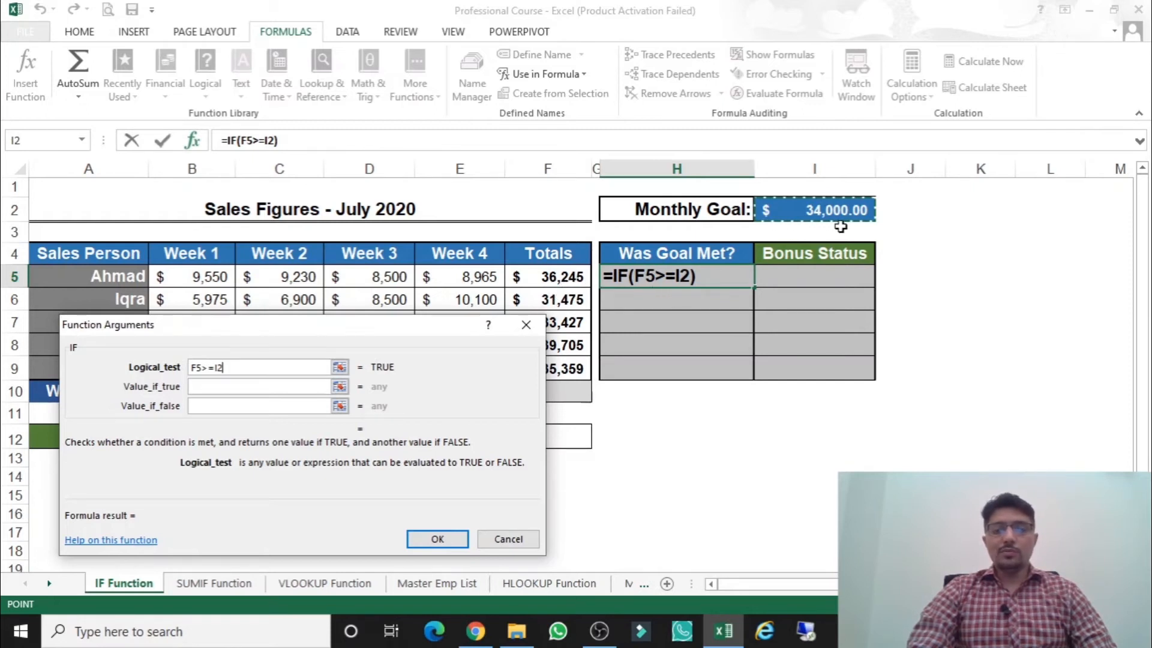
Make the IF function return YES when true and NO when false, and enter it in H5
click(259, 390)
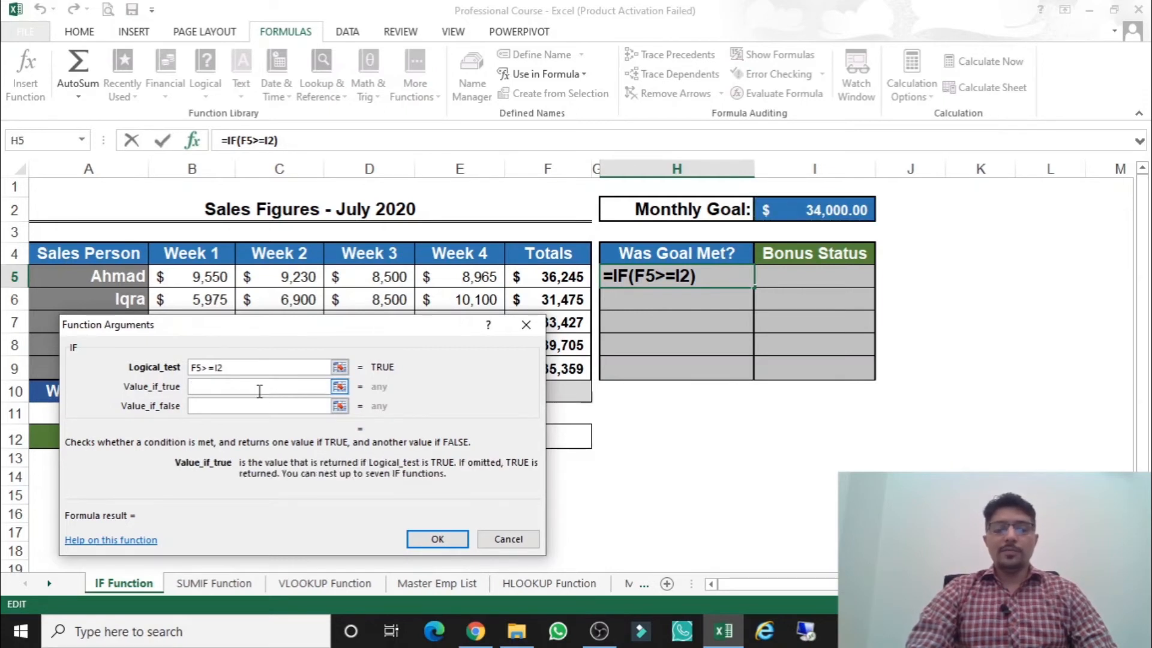
text(YES)
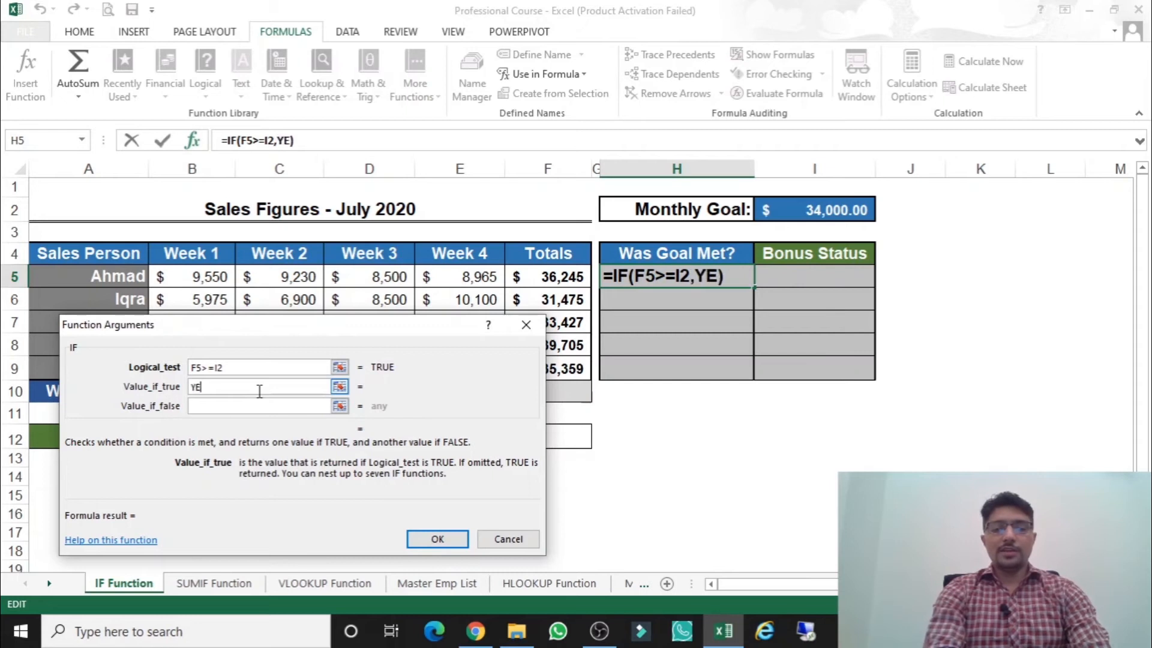
click(251, 413)
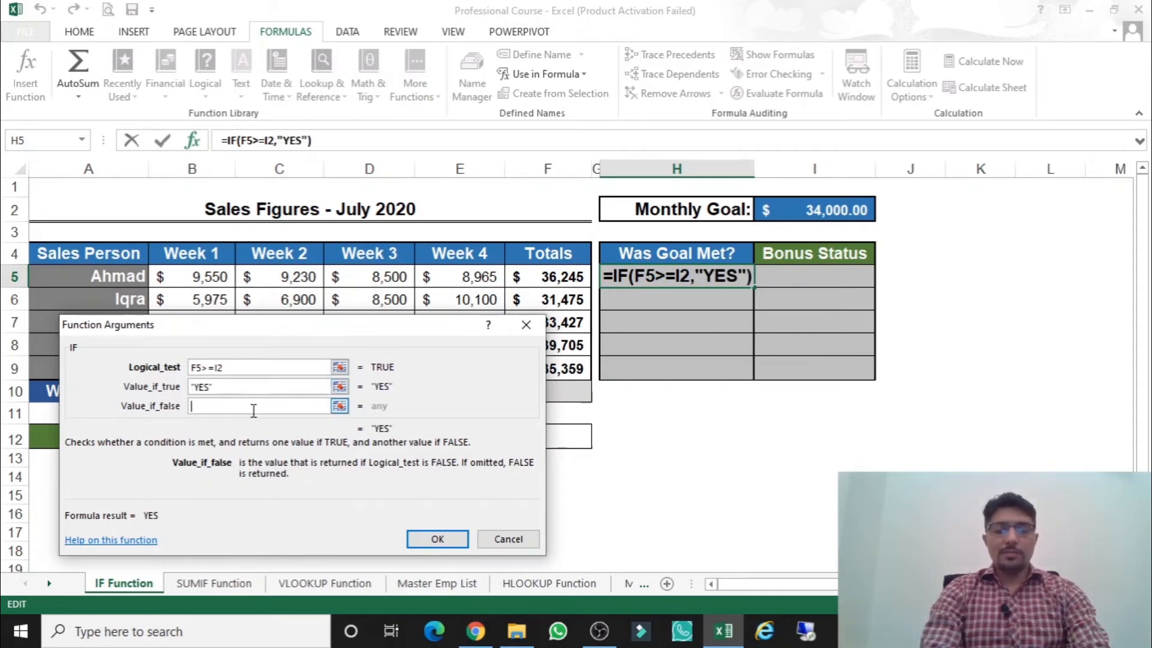
text(NO)
key(Tab)
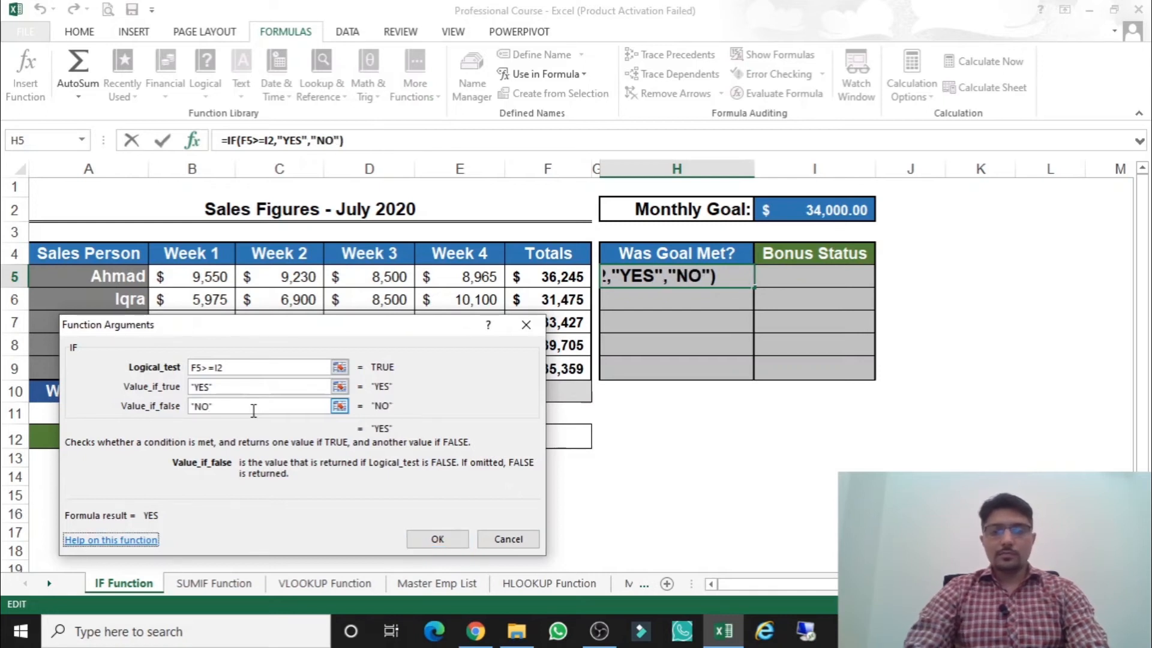
drag(293, 332, 337, 254)
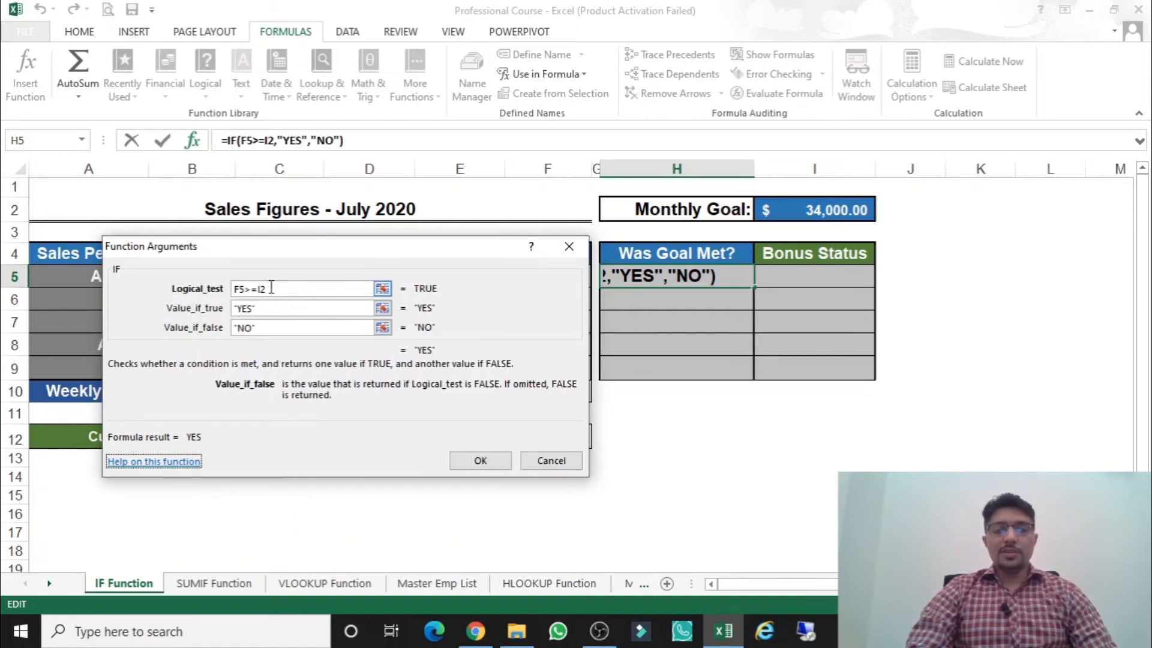
drag(276, 258, 266, 301)
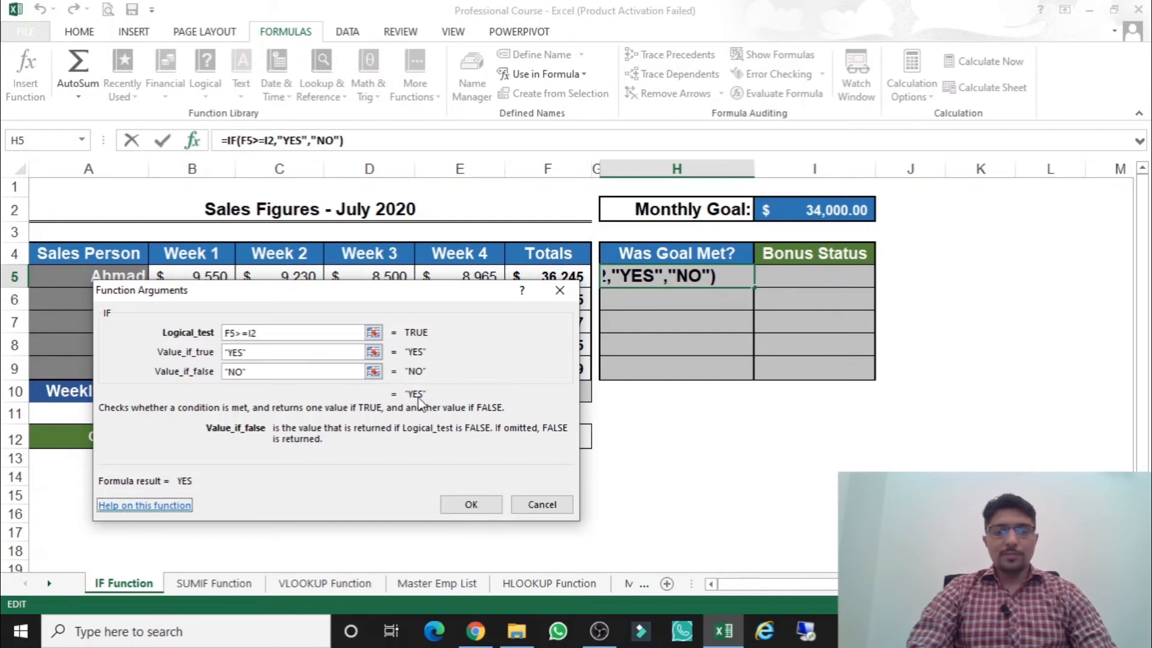
click(472, 505)
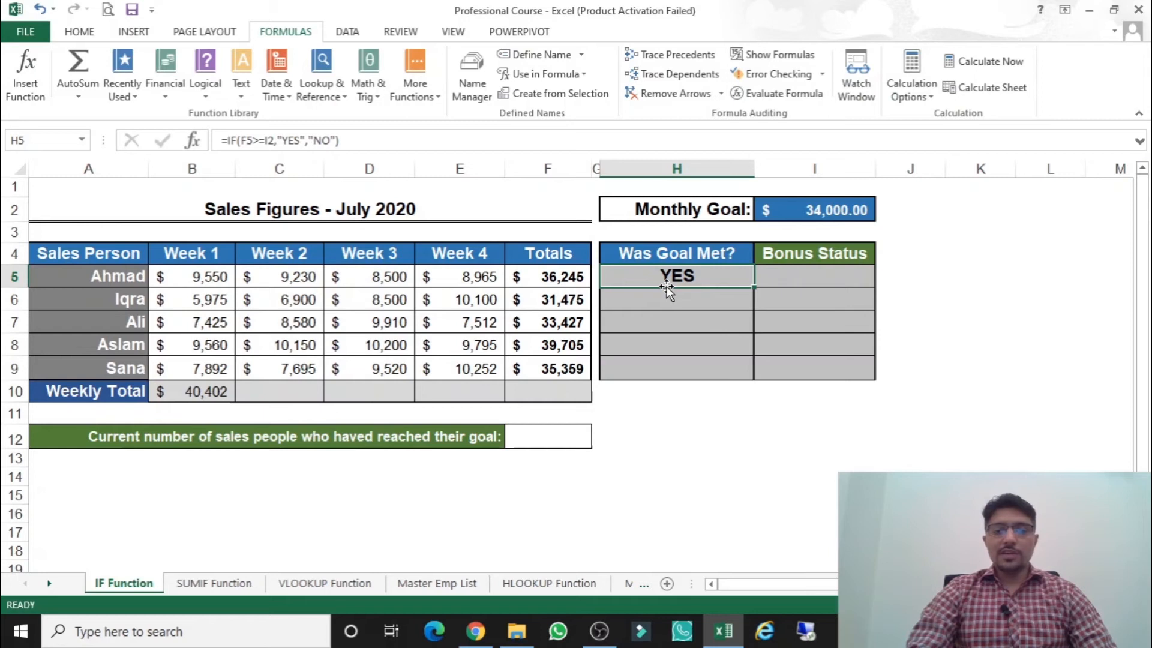
Fill the IF formula from H5 down through H9 in the Was Goal Met? column
drag(754, 289, 742, 370)
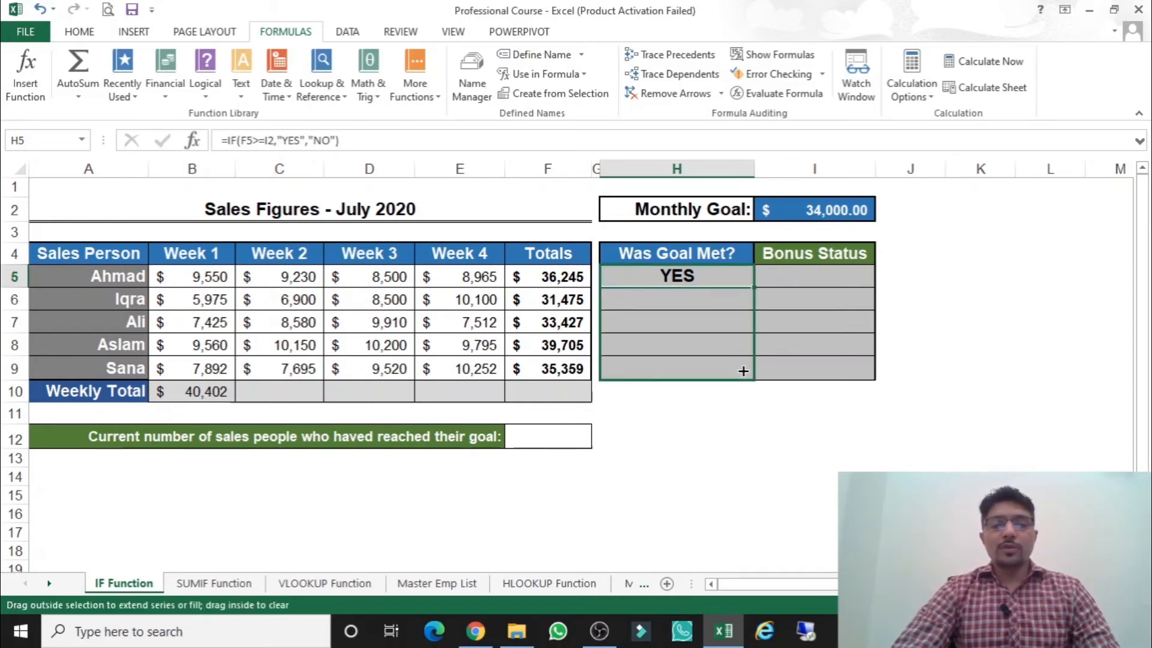
drag(742, 370, 742, 370)
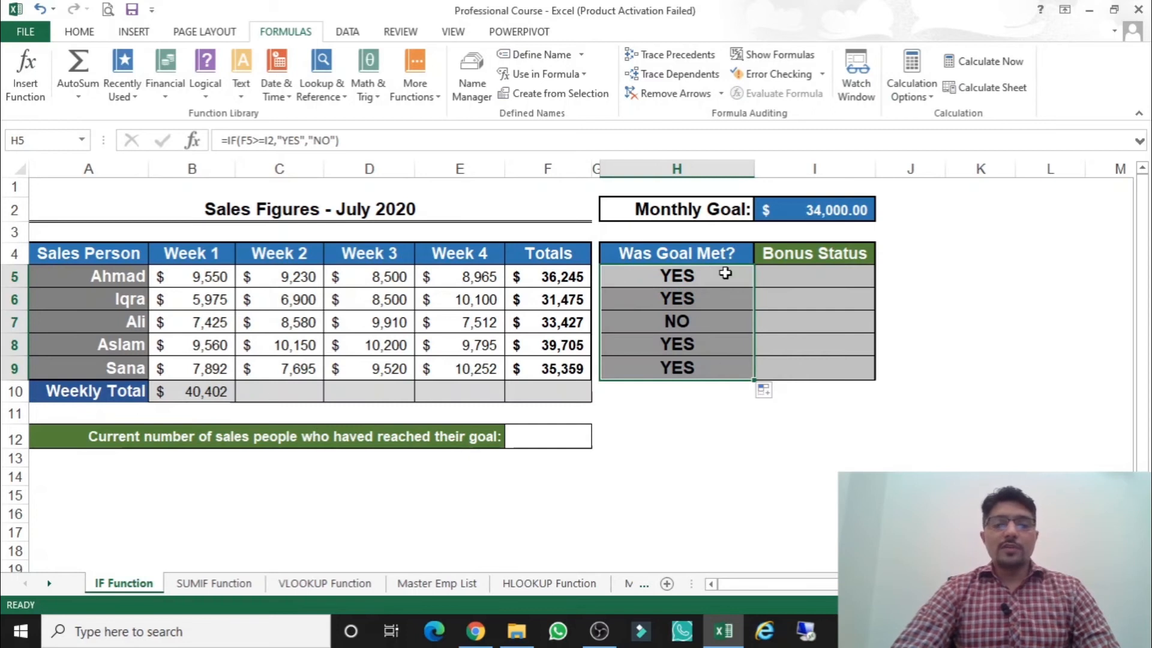
Check the copied results in H6:H8 against each salesperson's total and the monthly goal
click(712, 307)
click(707, 322)
click(702, 302)
click(708, 341)
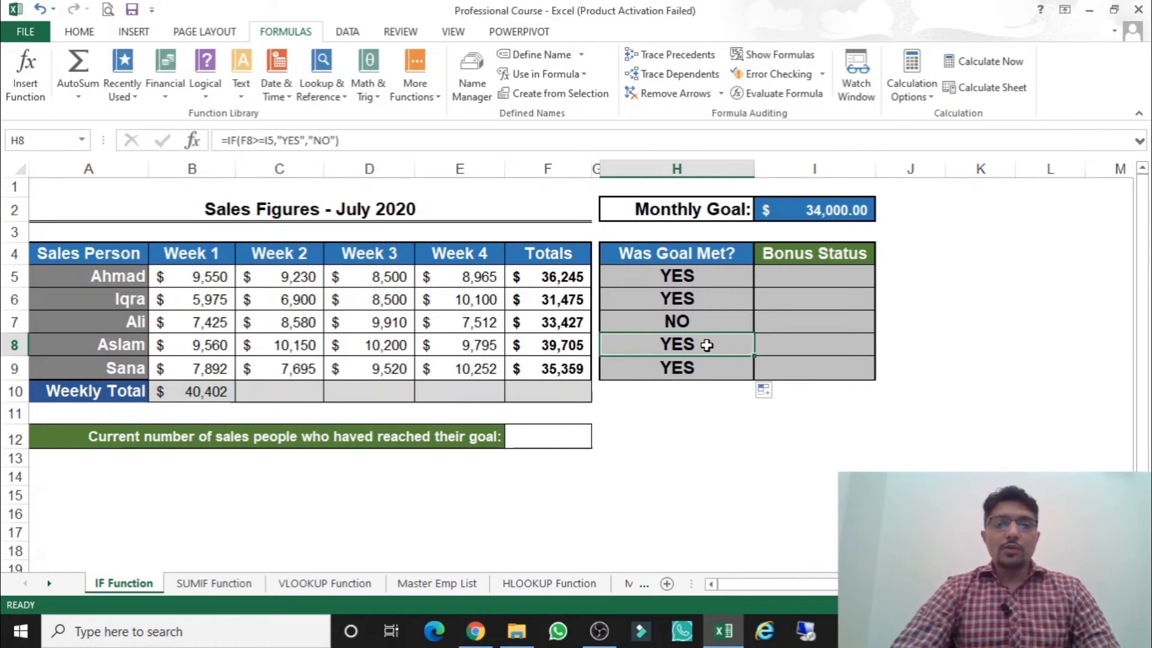
click(702, 303)
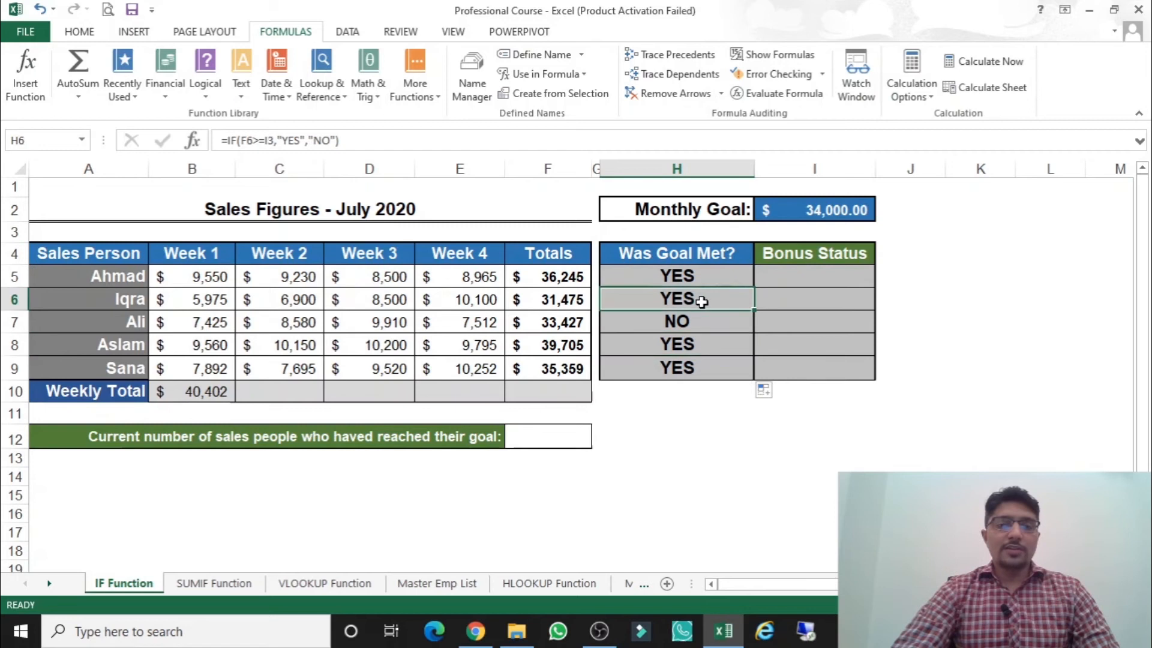
click(696, 328)
click(675, 306)
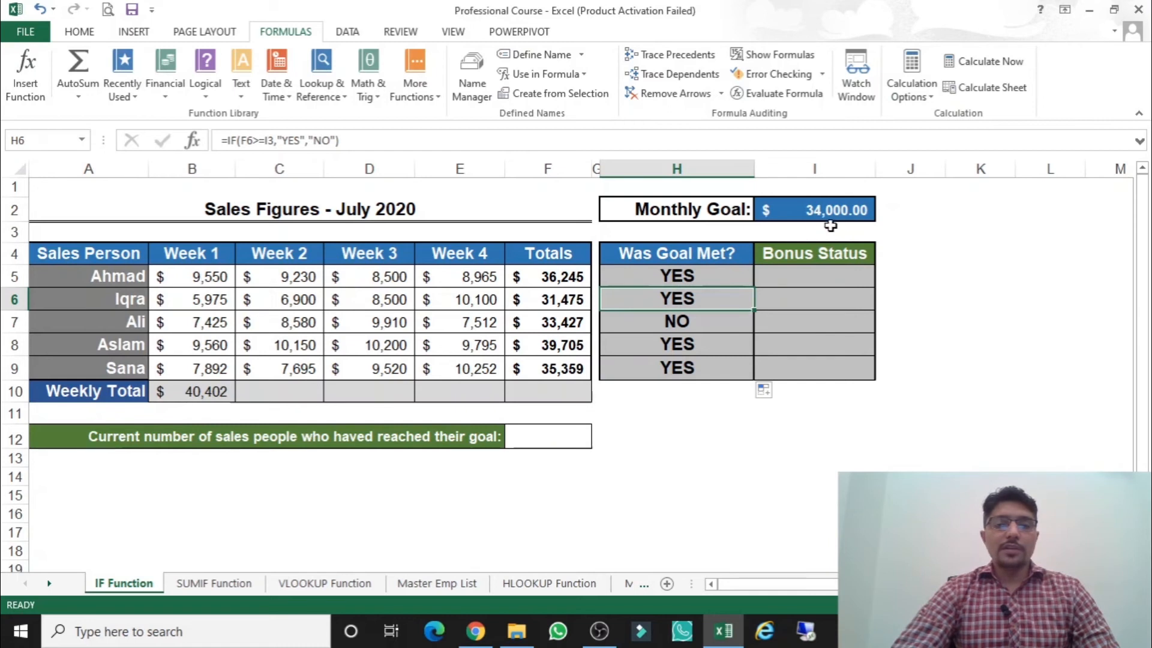
Inspect which cells the copied IF formulas in H6, H7 and H8 reference, and return to the original formula in H5
double_click(677, 298)
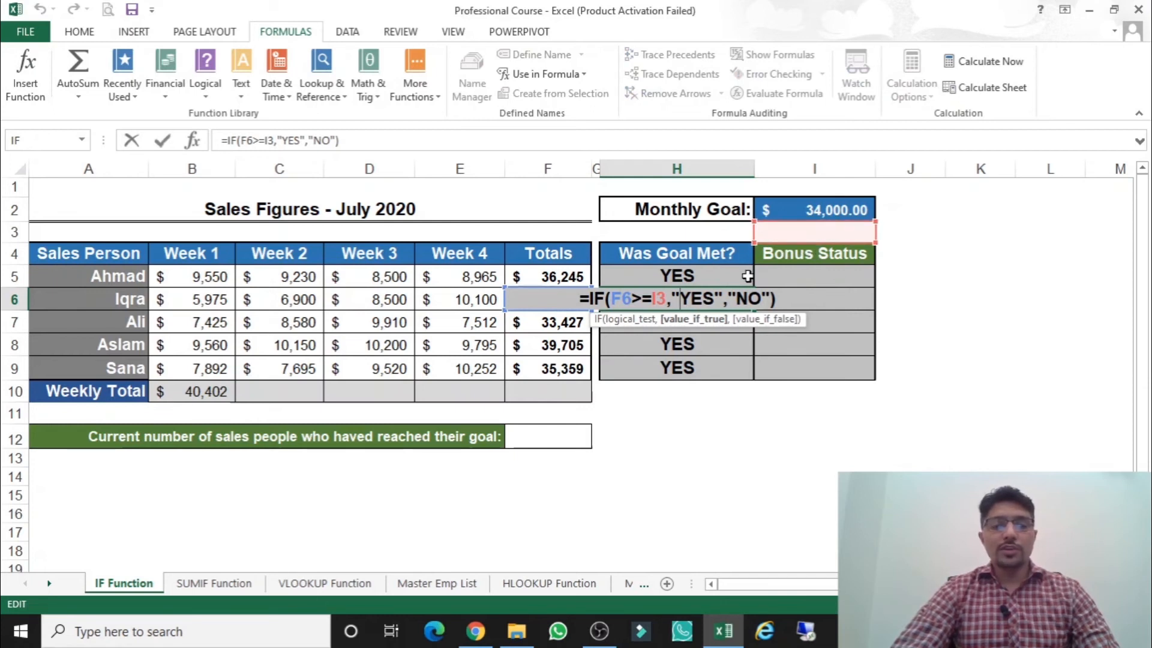
key(ctrl+Return)
double_click(682, 324)
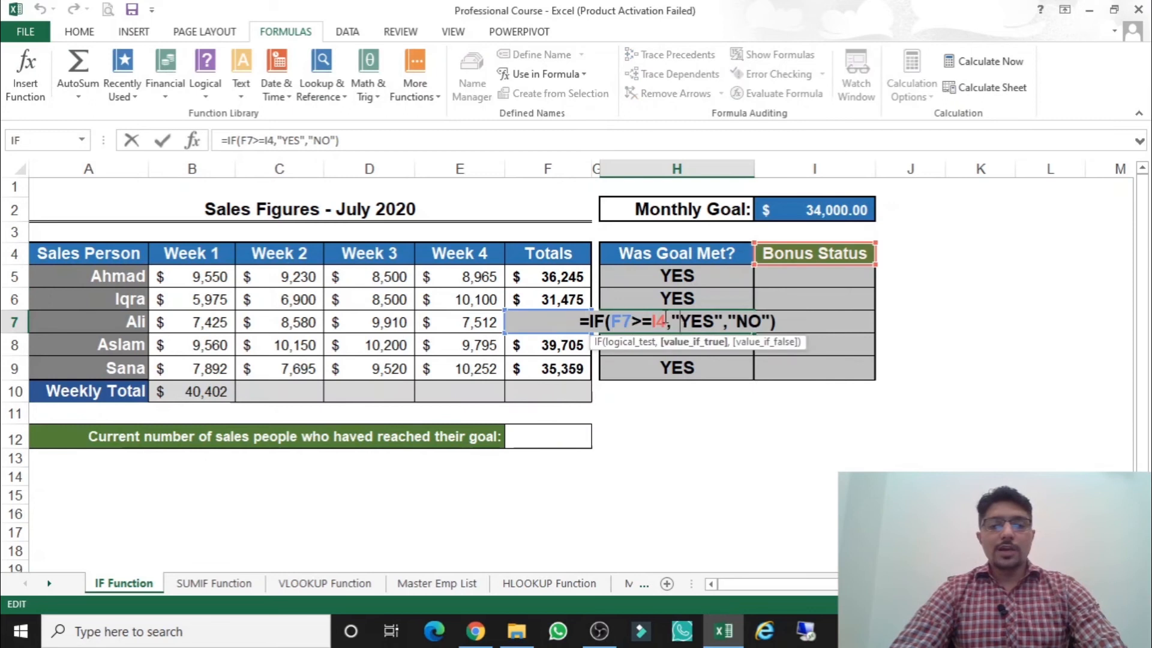
key(ctrl+Return)
double_click(700, 339)
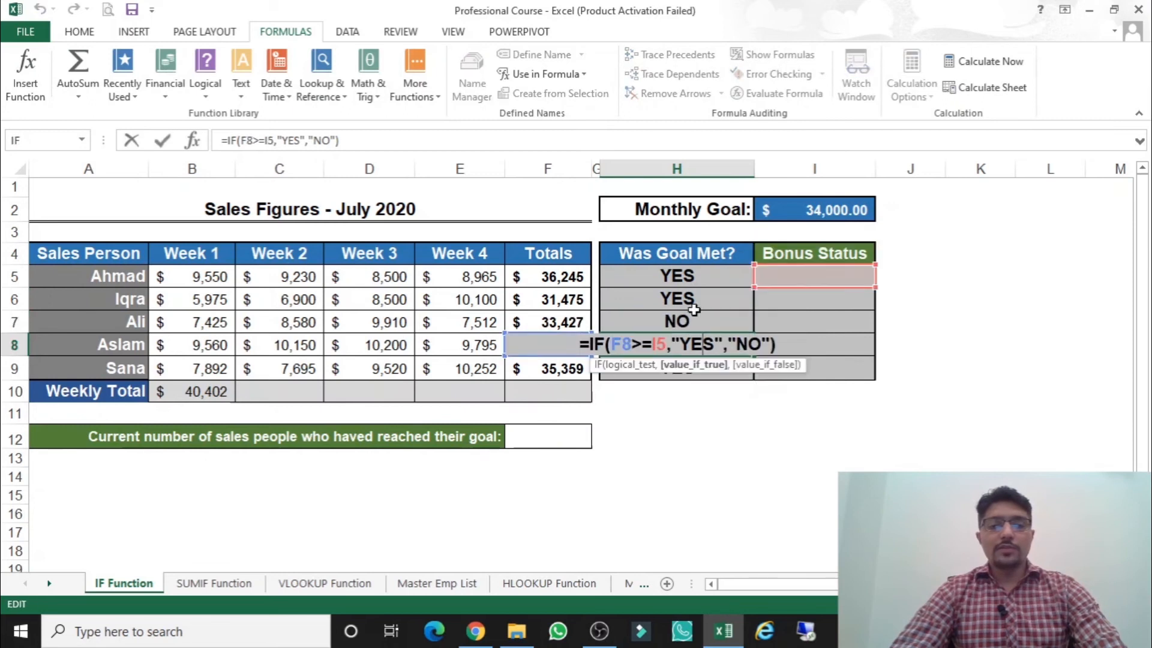
key(ctrl+Return)
click(683, 275)
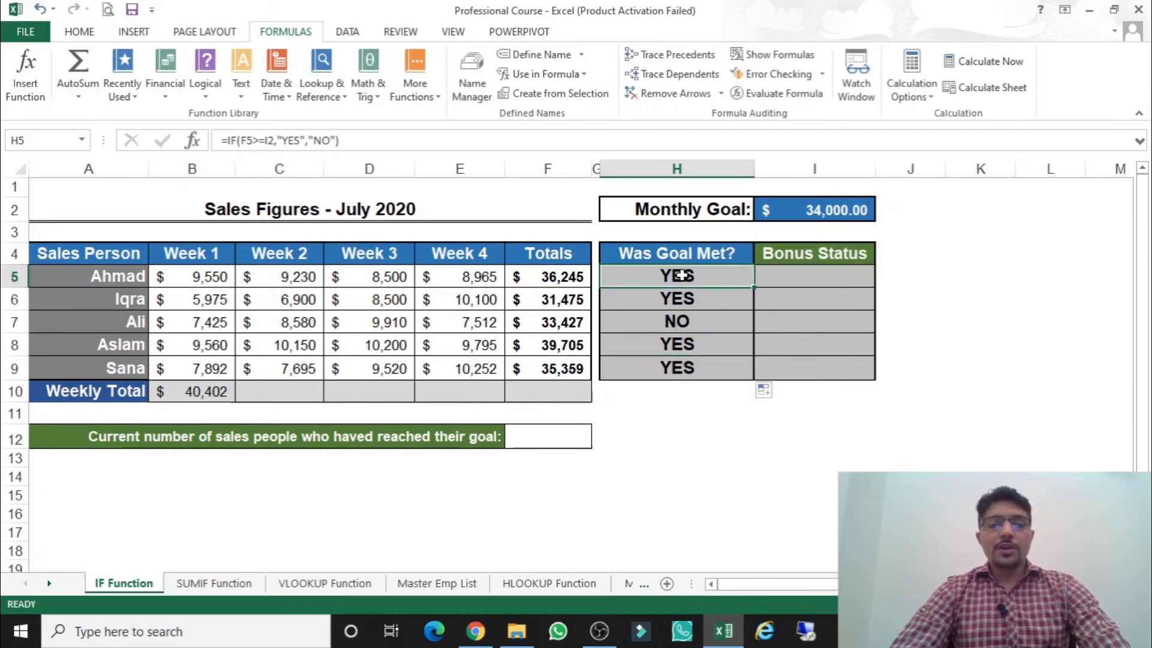
Make the monthly goal reference in H5's IF formula absolute as $I$2 and enter the formula
double_click(681, 276)
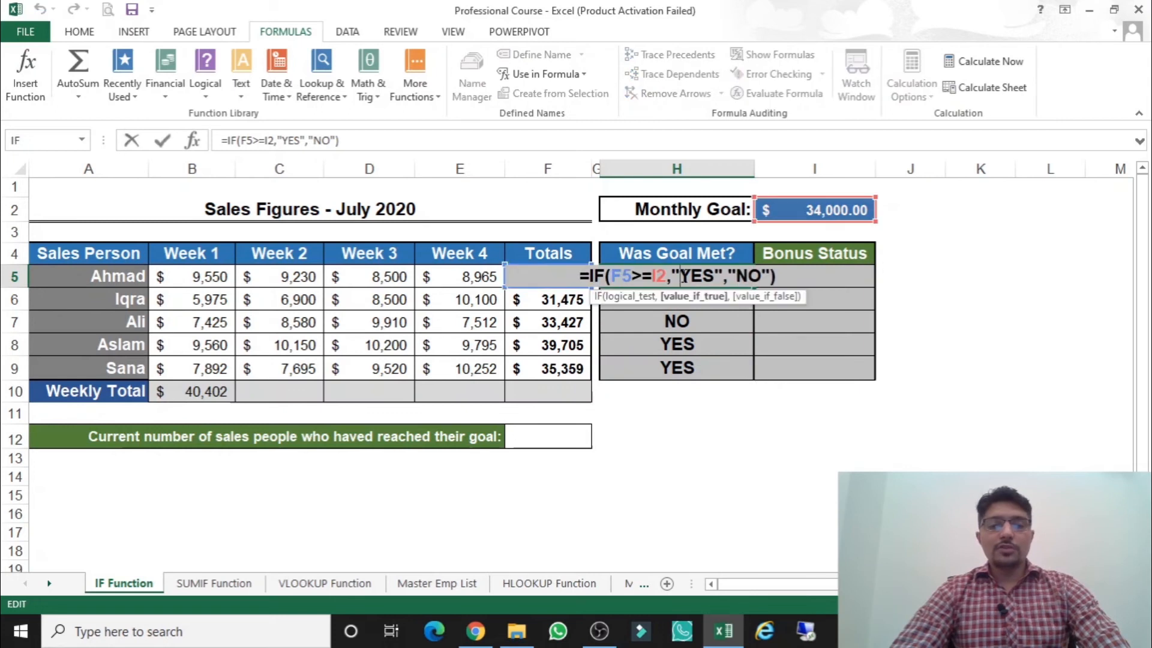
click(653, 278)
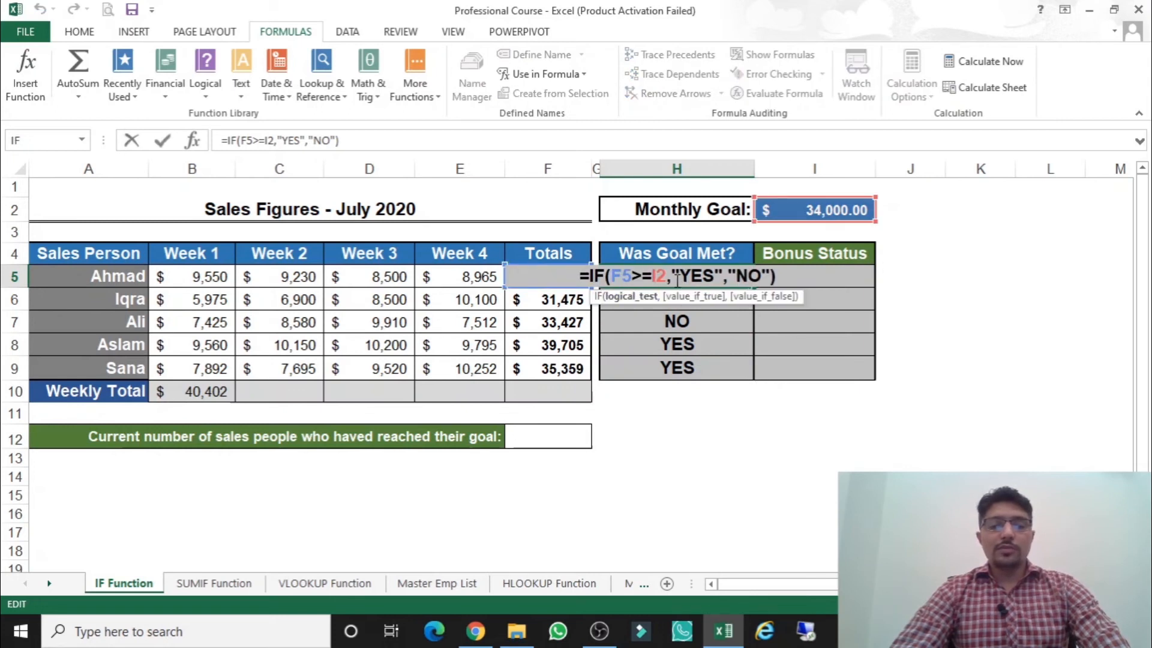
text($I)
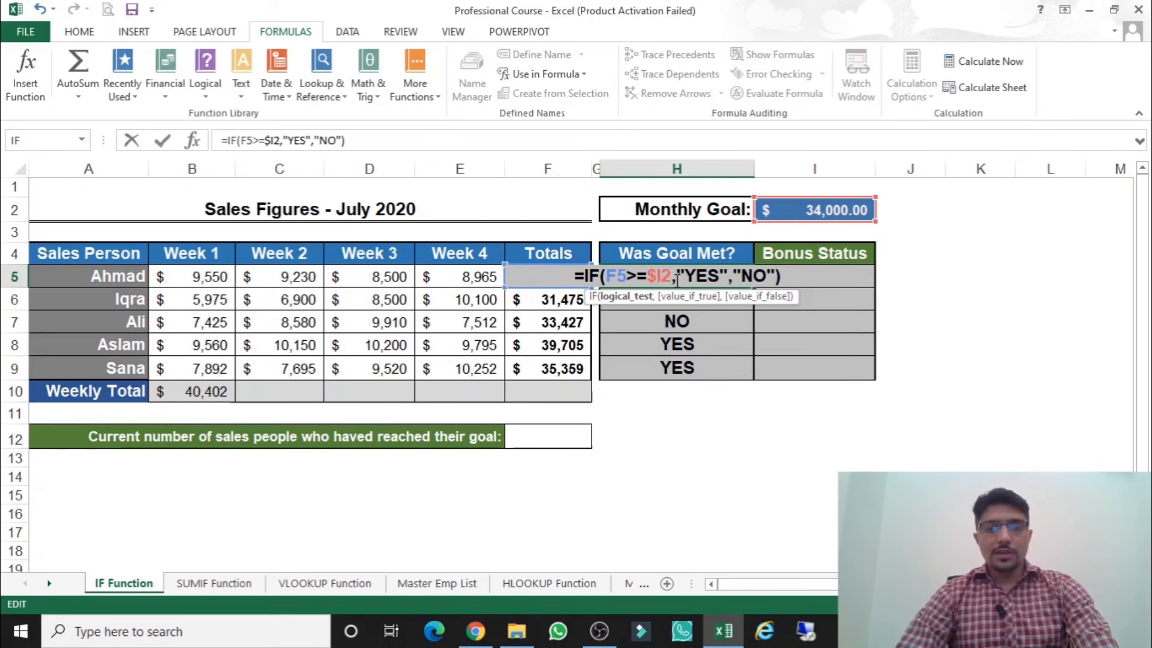
text($)
key(ctrl+Return)
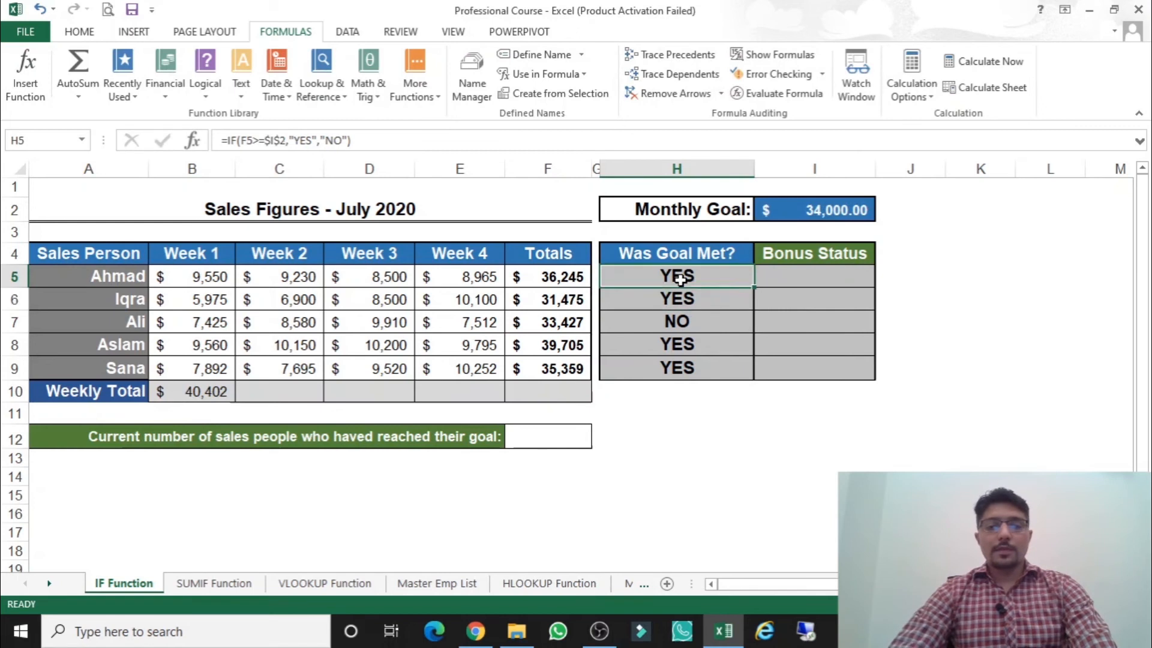
Fill the IF formula with the absolute goal reference from H5 down through H9 and check the copies in H6 and H7
drag(754, 289, 754, 378)
click(700, 318)
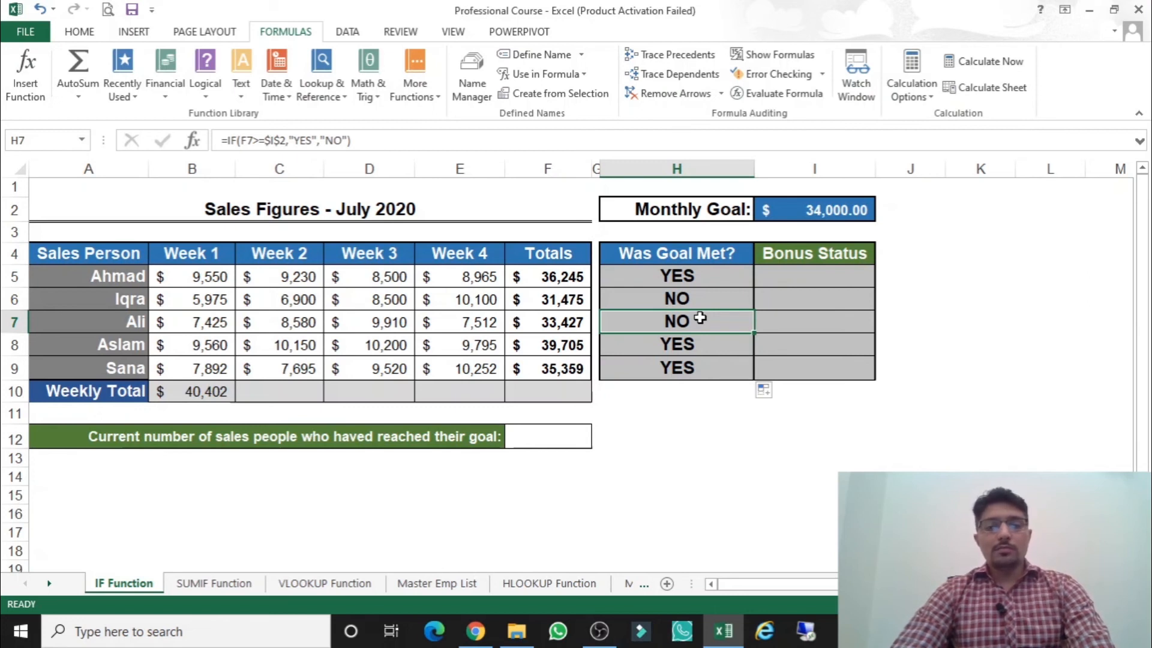
click(806, 212)
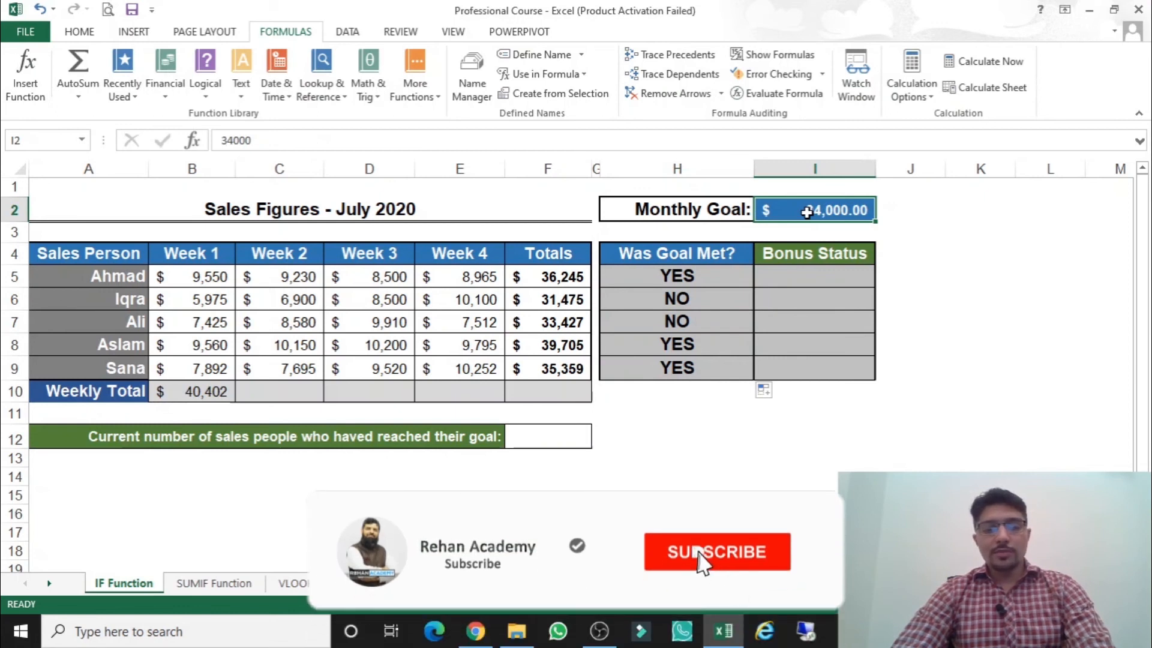
click(709, 297)
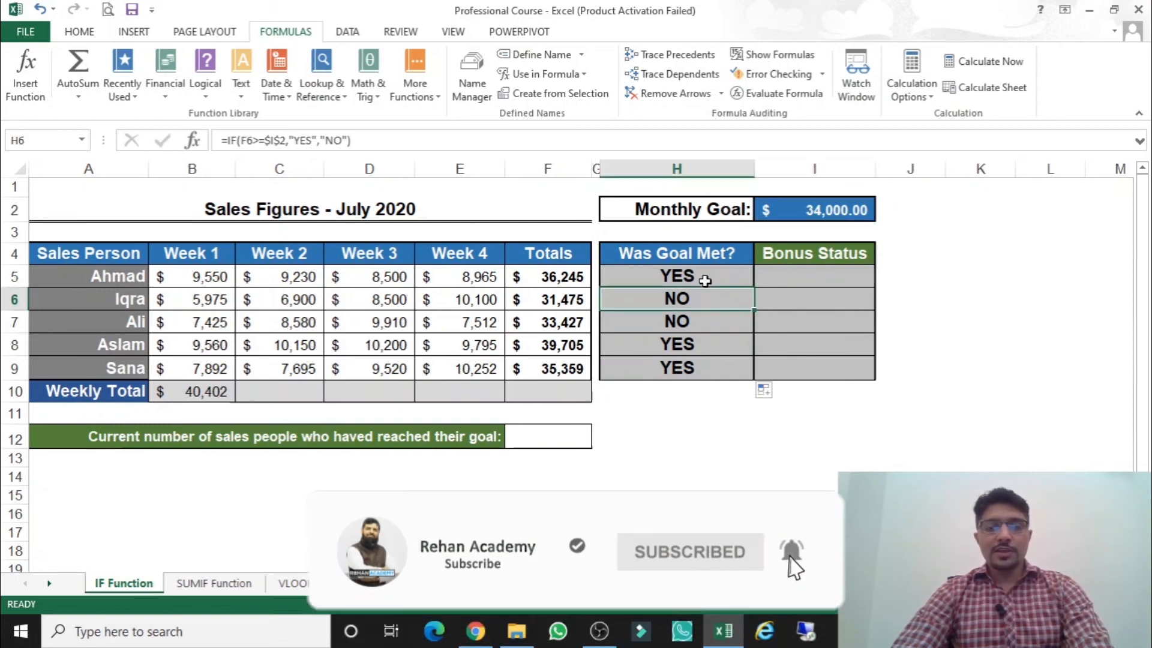
Define the name Goal for the monthly goal cell I2
click(813, 215)
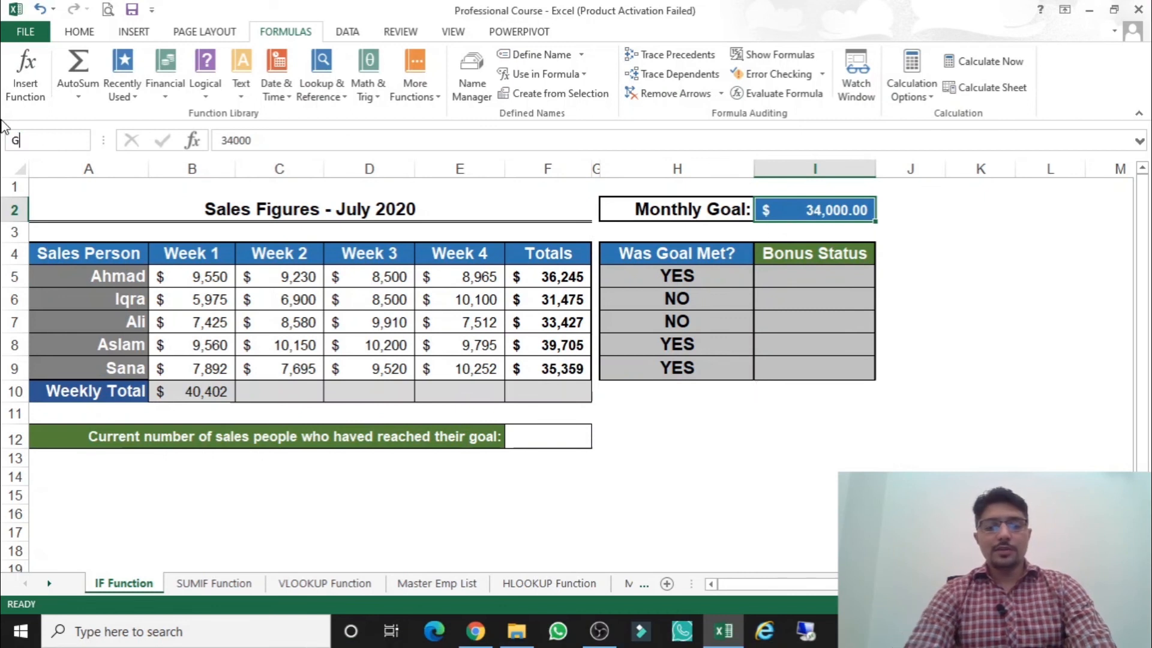
text(Goal)
key(Return)
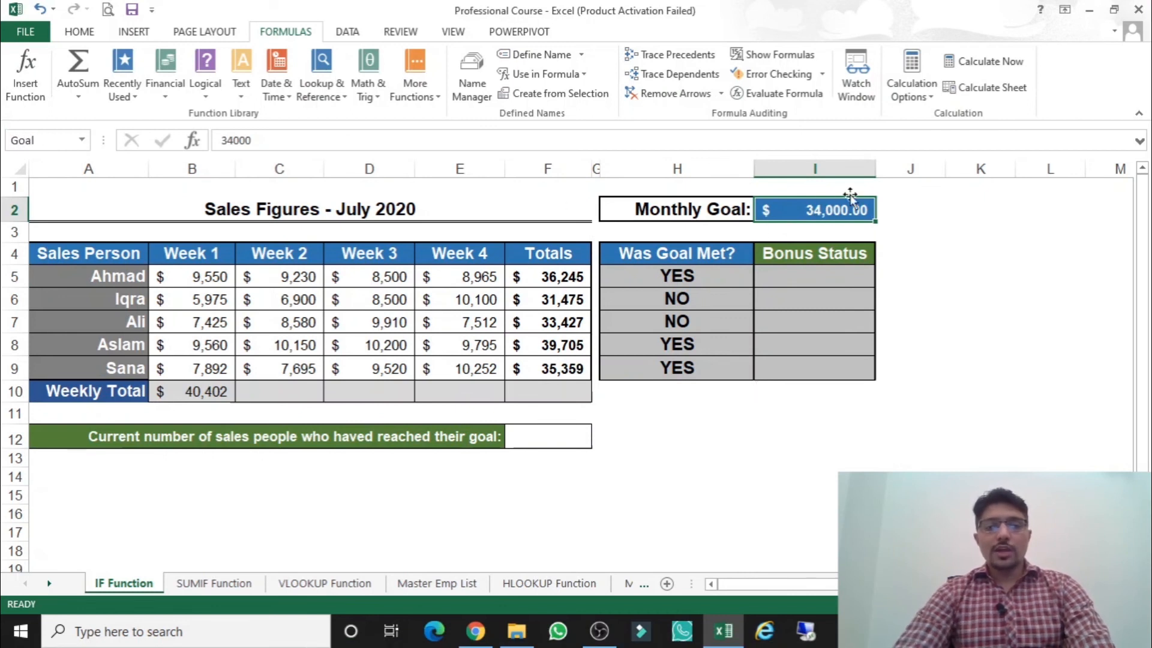
Replace the monthly goal cell reference in H5's IF formula with the name Goal and enter the formula
click(685, 267)
double_click(682, 273)
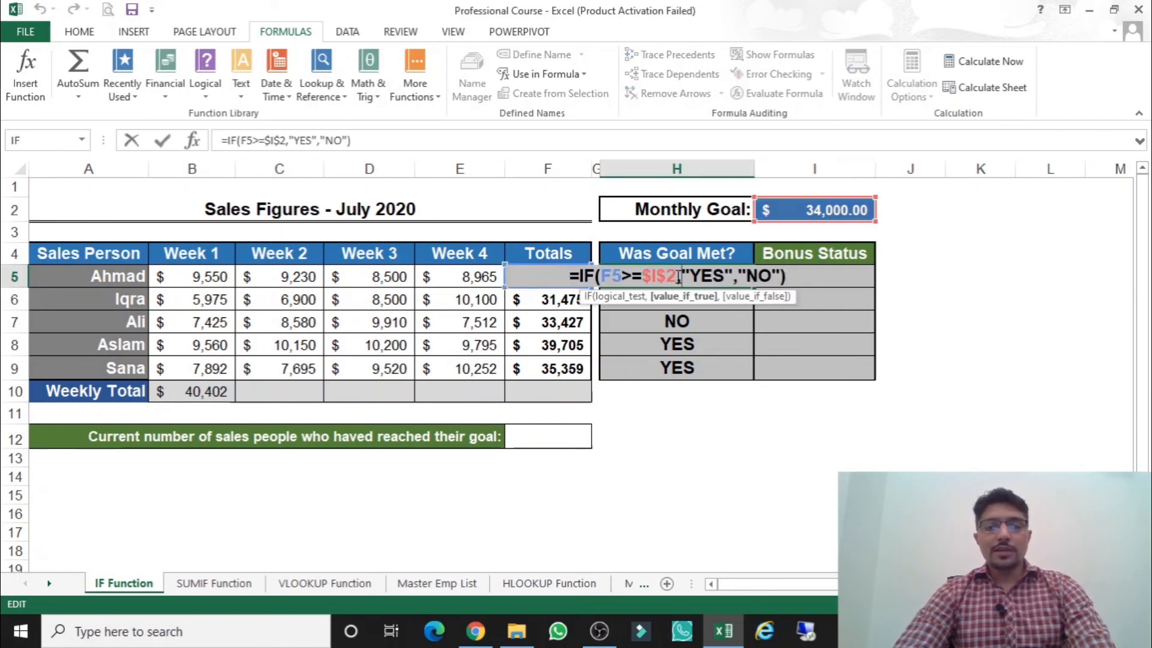
key(BackSpace)
key(BackSpace)
key(BackSpace)
key(BackSpace)
text(Goal)
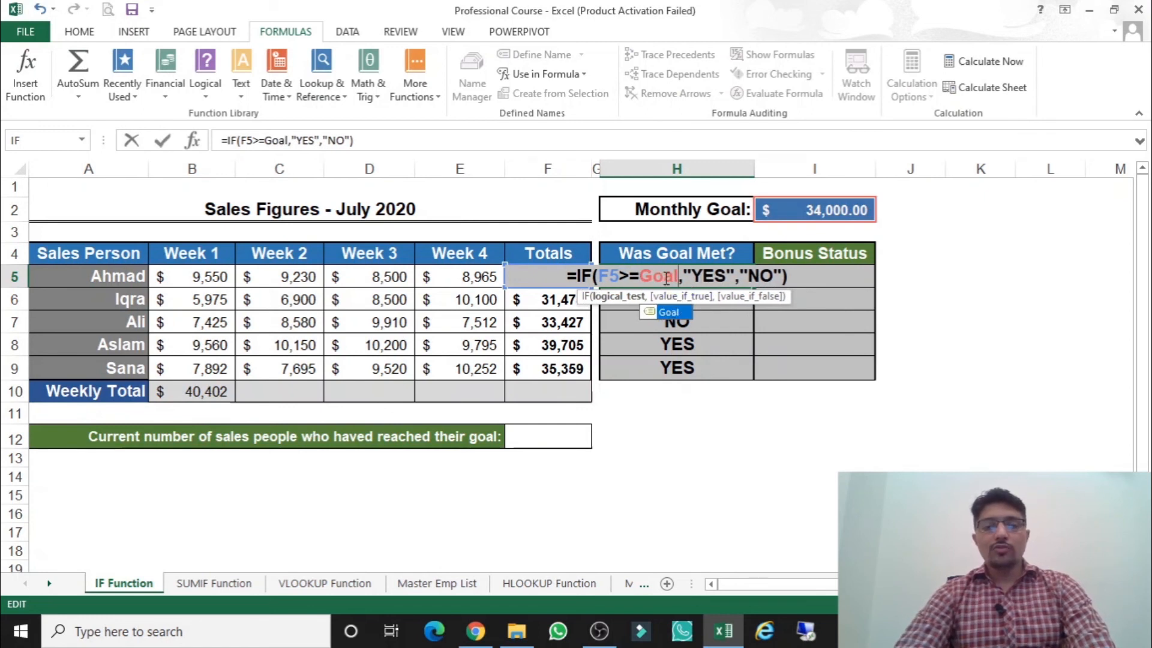
key(Return)
Fill the IF formula using the name Goal from H5 down through H9, and check the copied formulas in H6, H7 and H8
click(632, 279)
drag(754, 287, 754, 373)
click(688, 344)
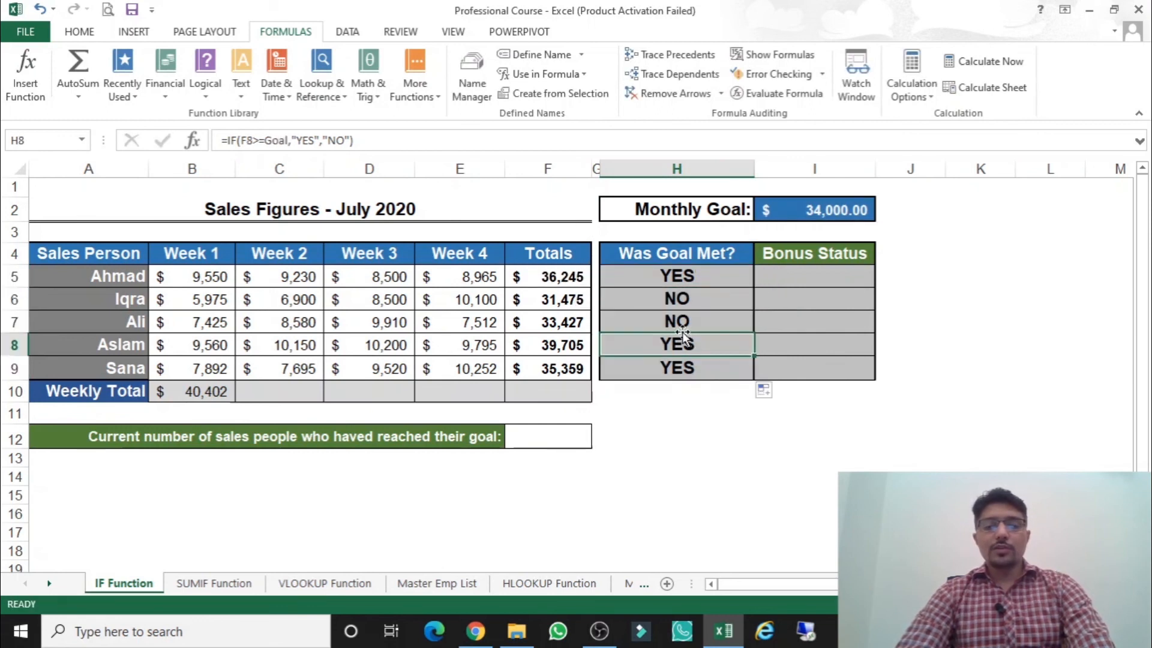
double_click(680, 296)
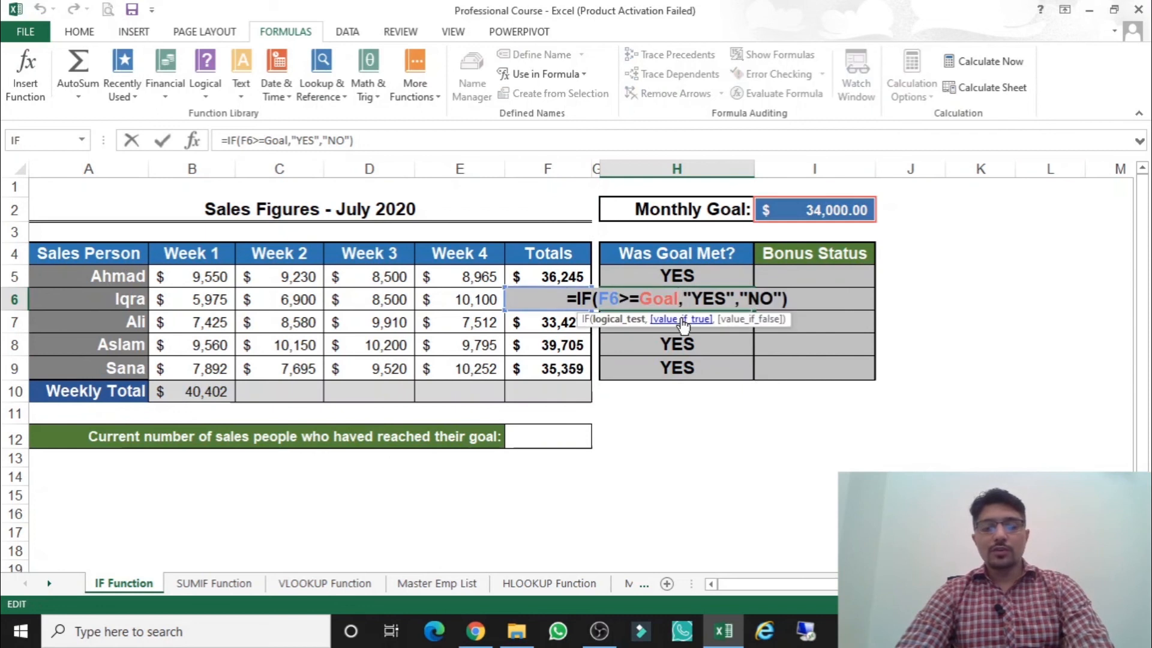
key(Return)
double_click(683, 322)
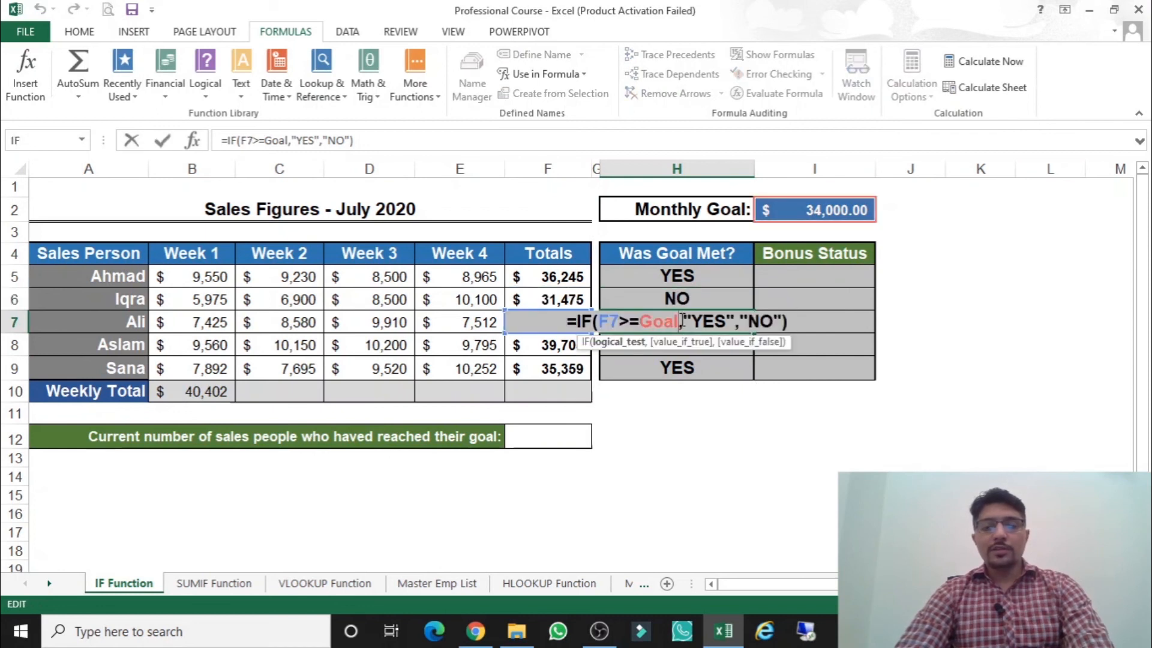
key(Escape)
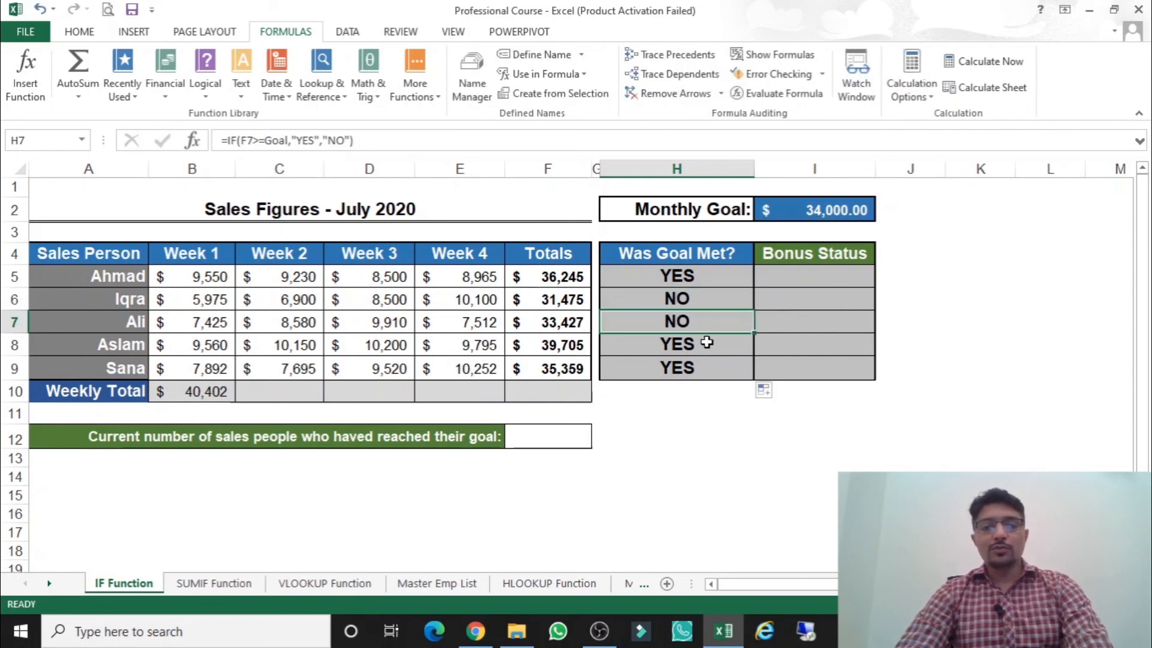